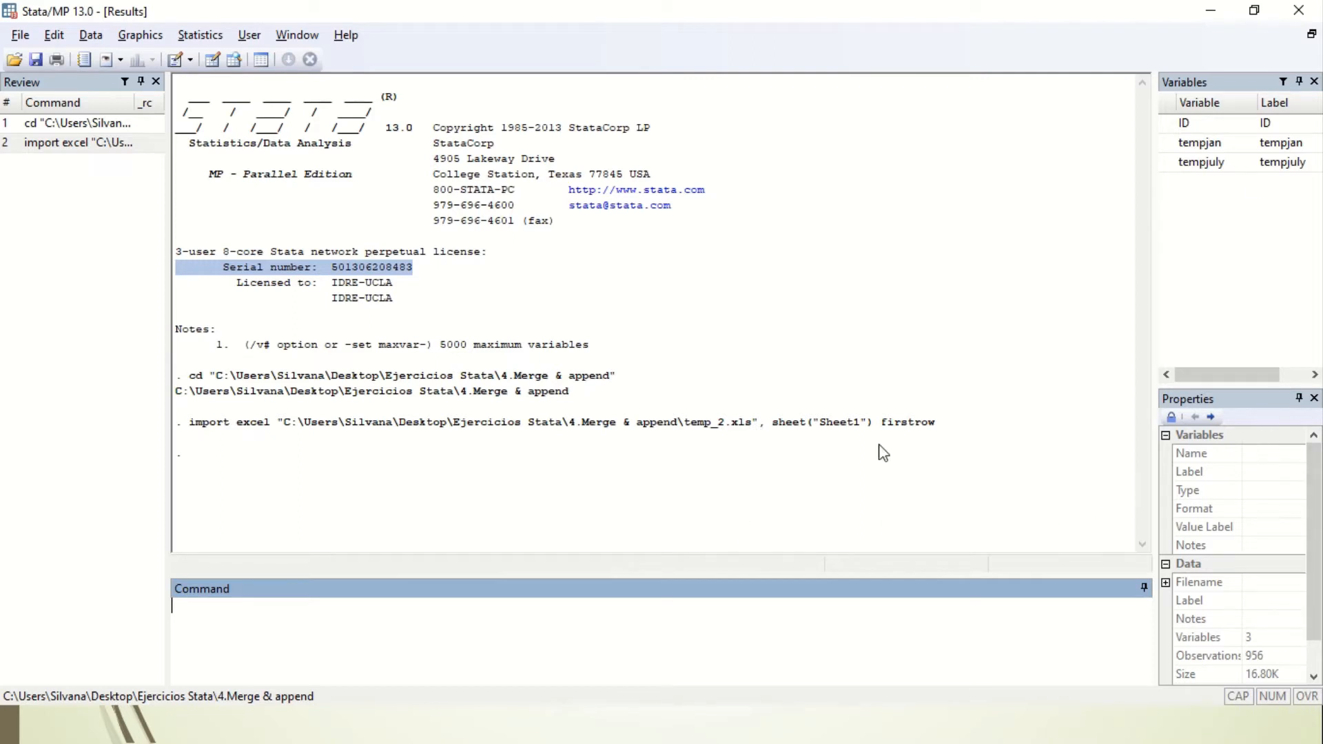
# Step: Save the imported dataset as the Stata data file temp_2.dta in the 4.Merge & append folder
pyautogui.click(31, 37)
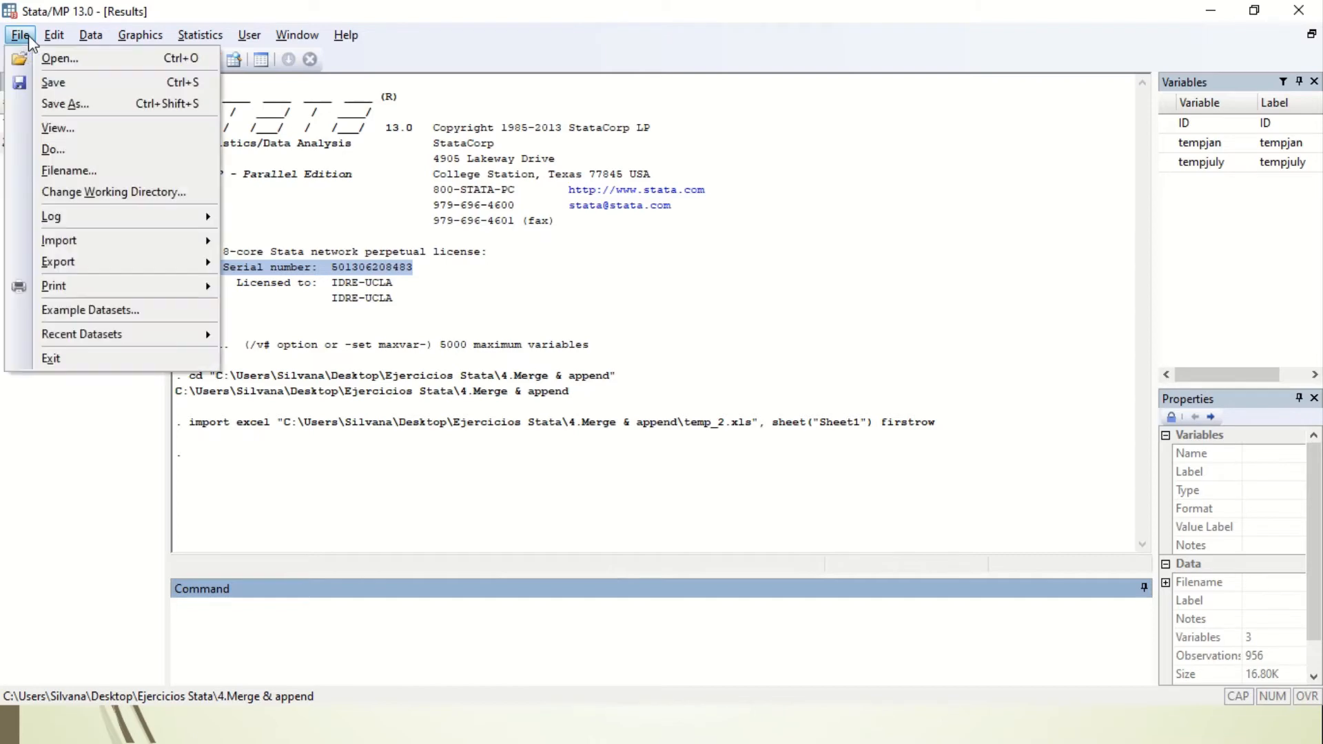
pyautogui.click(82, 105)
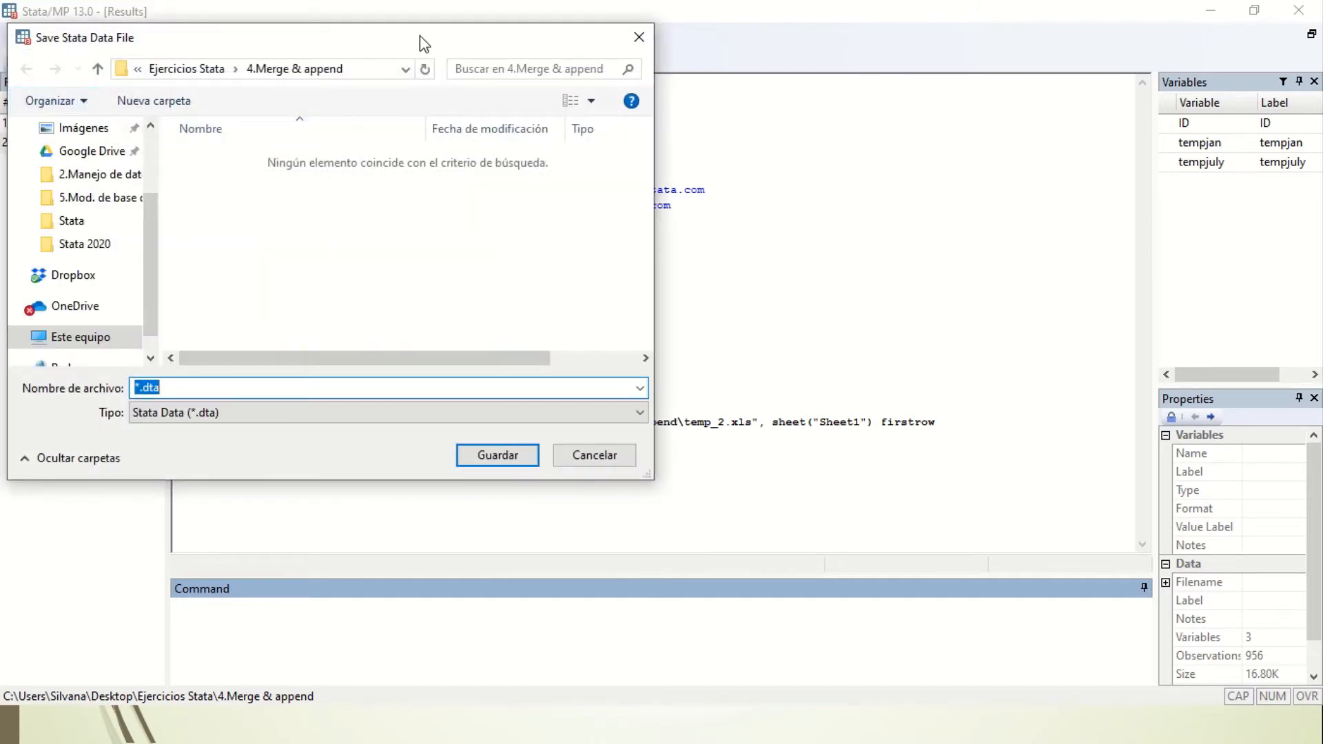
pyautogui.moveTo(419, 42); pyautogui.dragTo(726, 88)
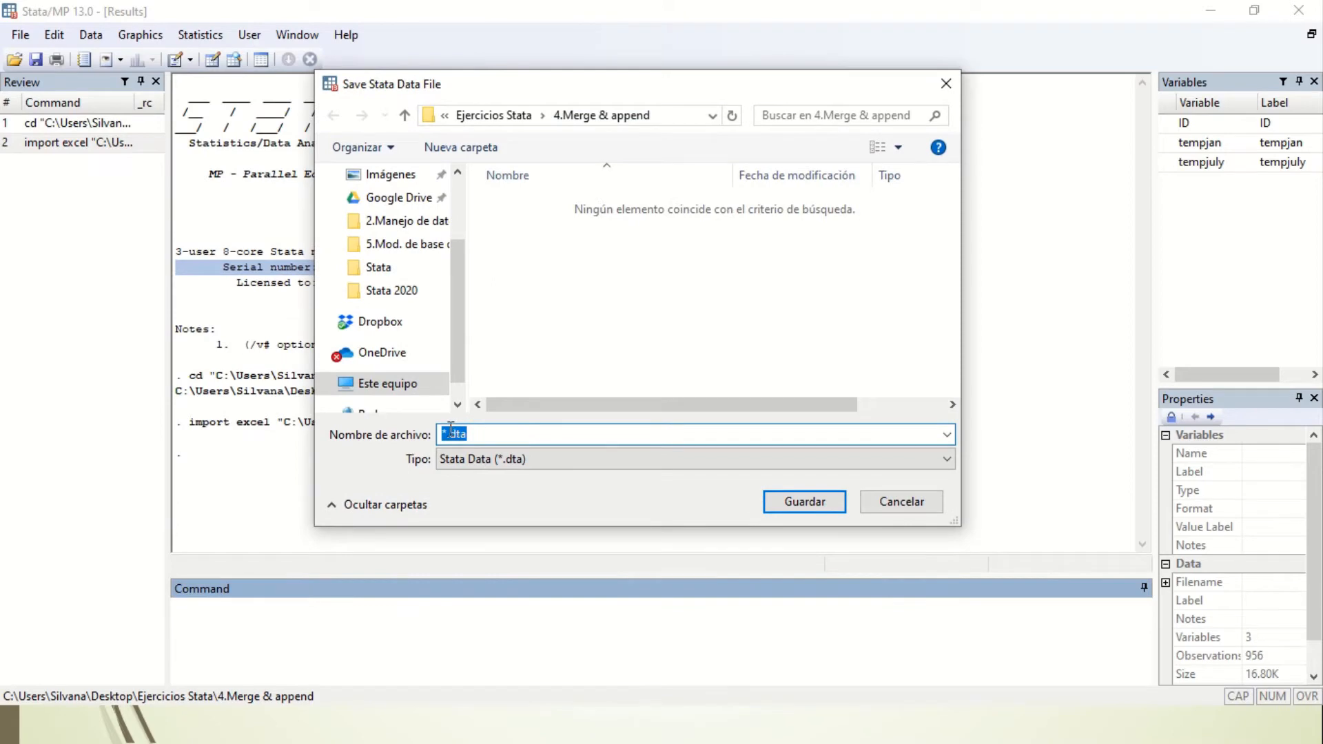
pyautogui.click(444, 431)
pyautogui.press('Delete')
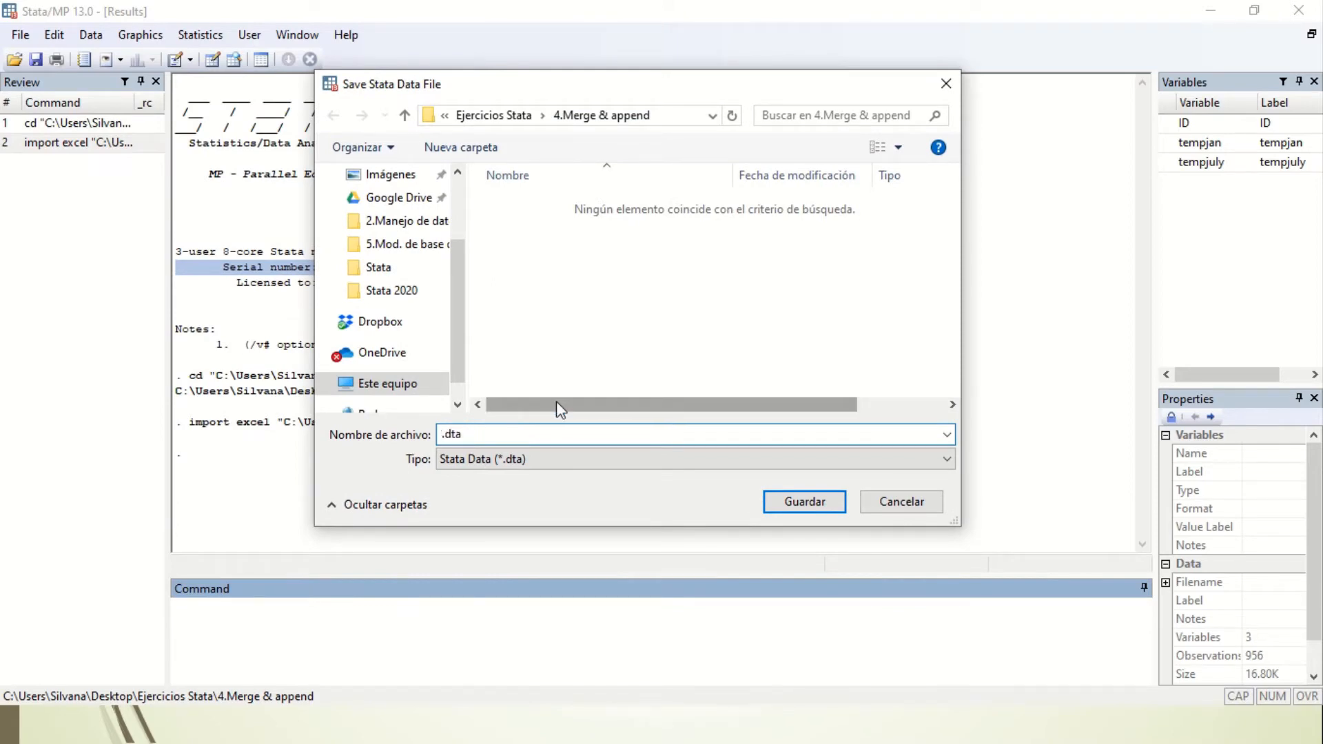
pyautogui.write('temp_2')
pyautogui.click(833, 507)
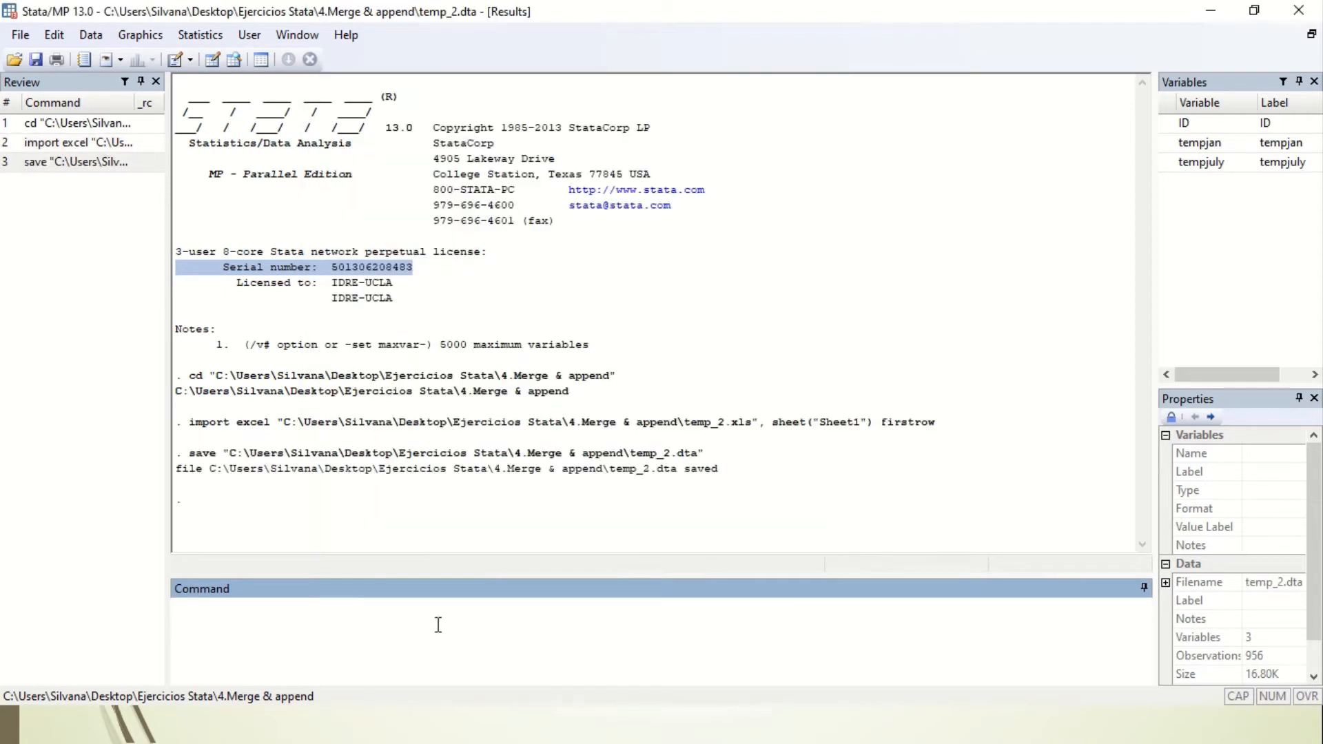
# Step: Clear the data from memory and import Sheet1 of the temp_1 Excel file with the first row as variable names
pyautogui.write('clear')
pyautogui.press('Return')
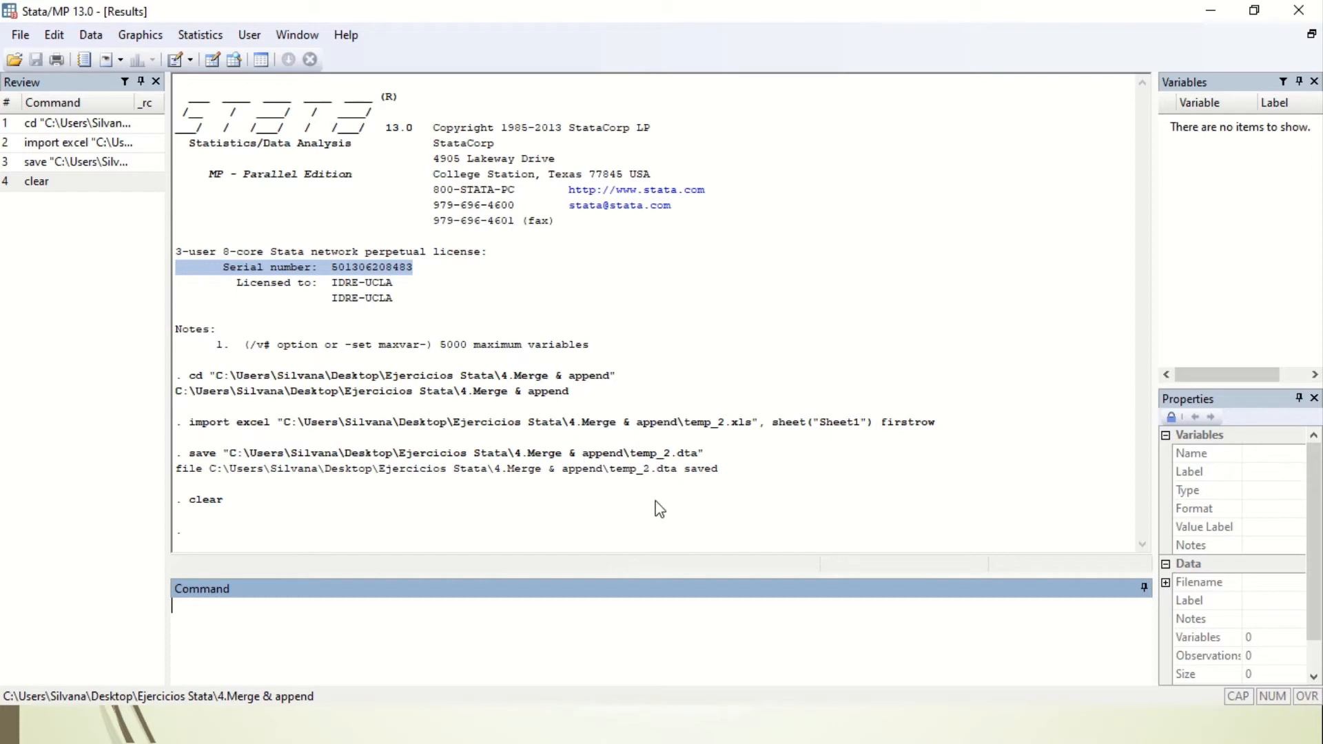
pyautogui.click(21, 36)
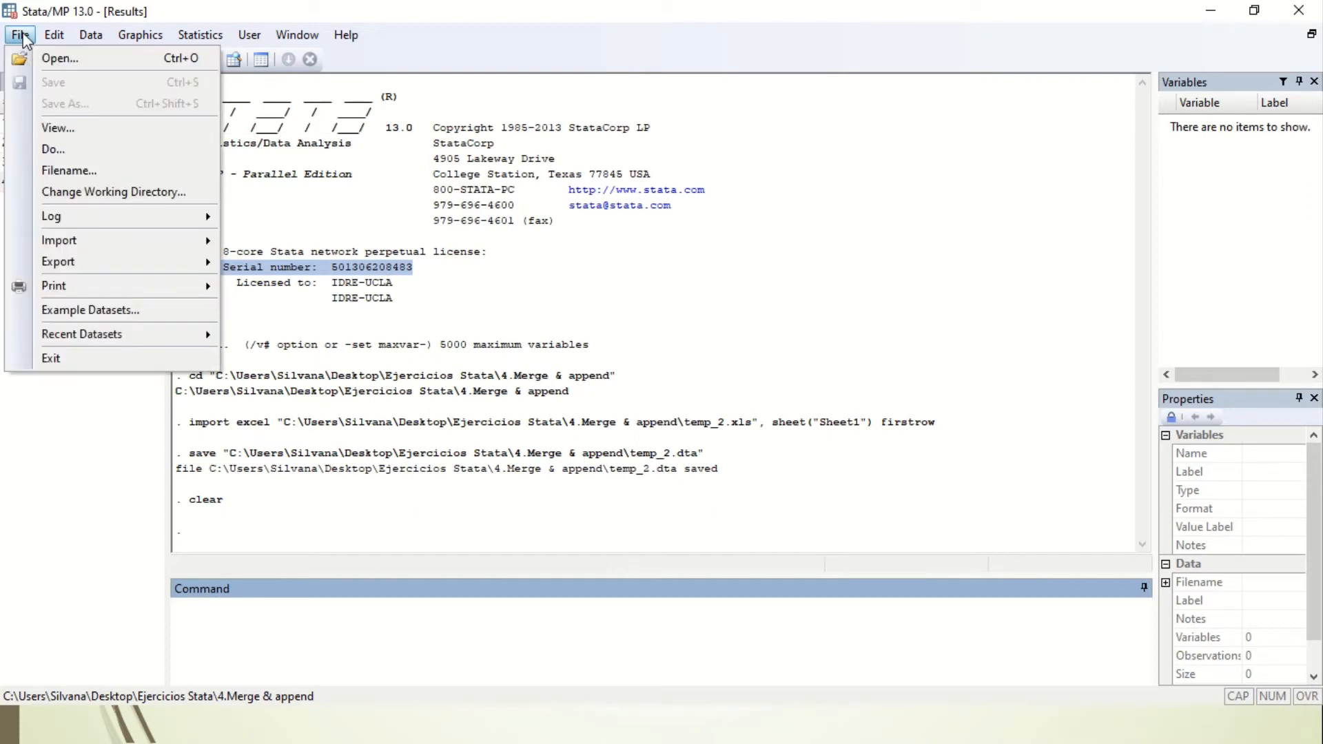
pyautogui.moveTo(121, 242)
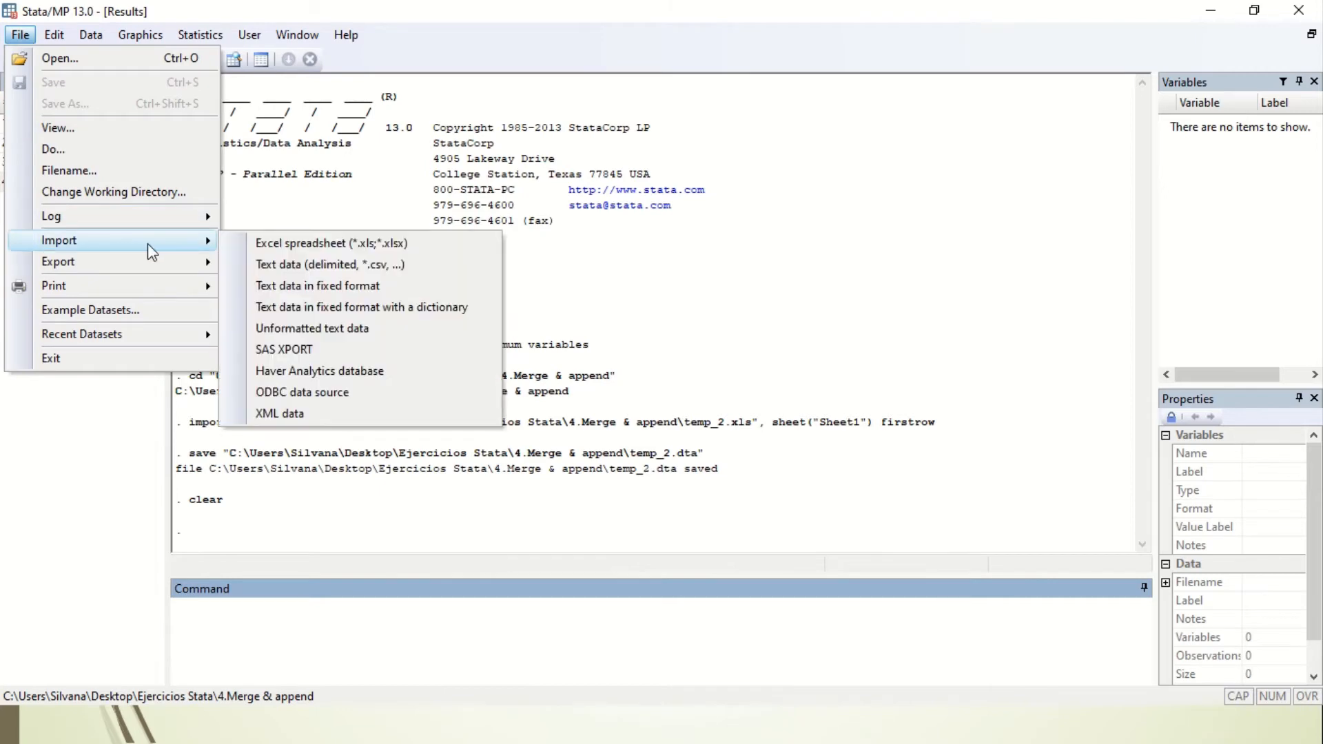
pyautogui.click(301, 237)
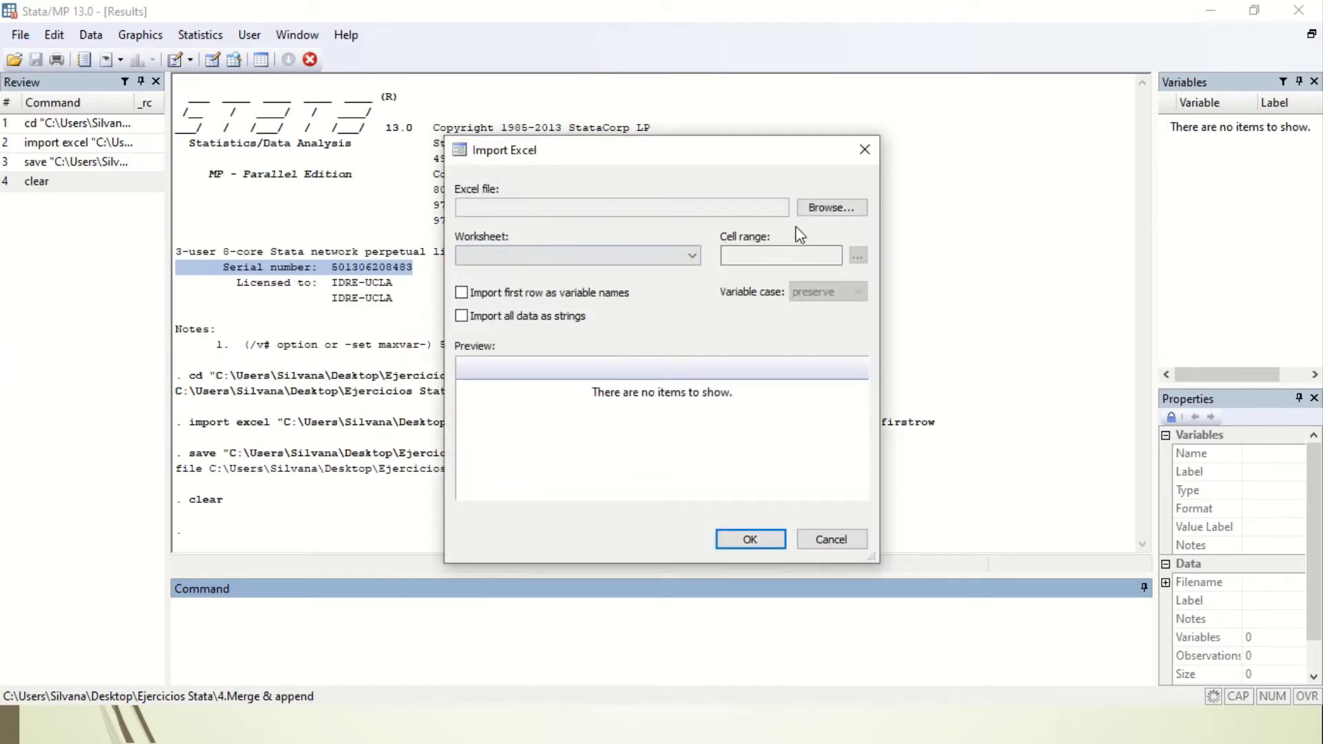
pyautogui.click(806, 213)
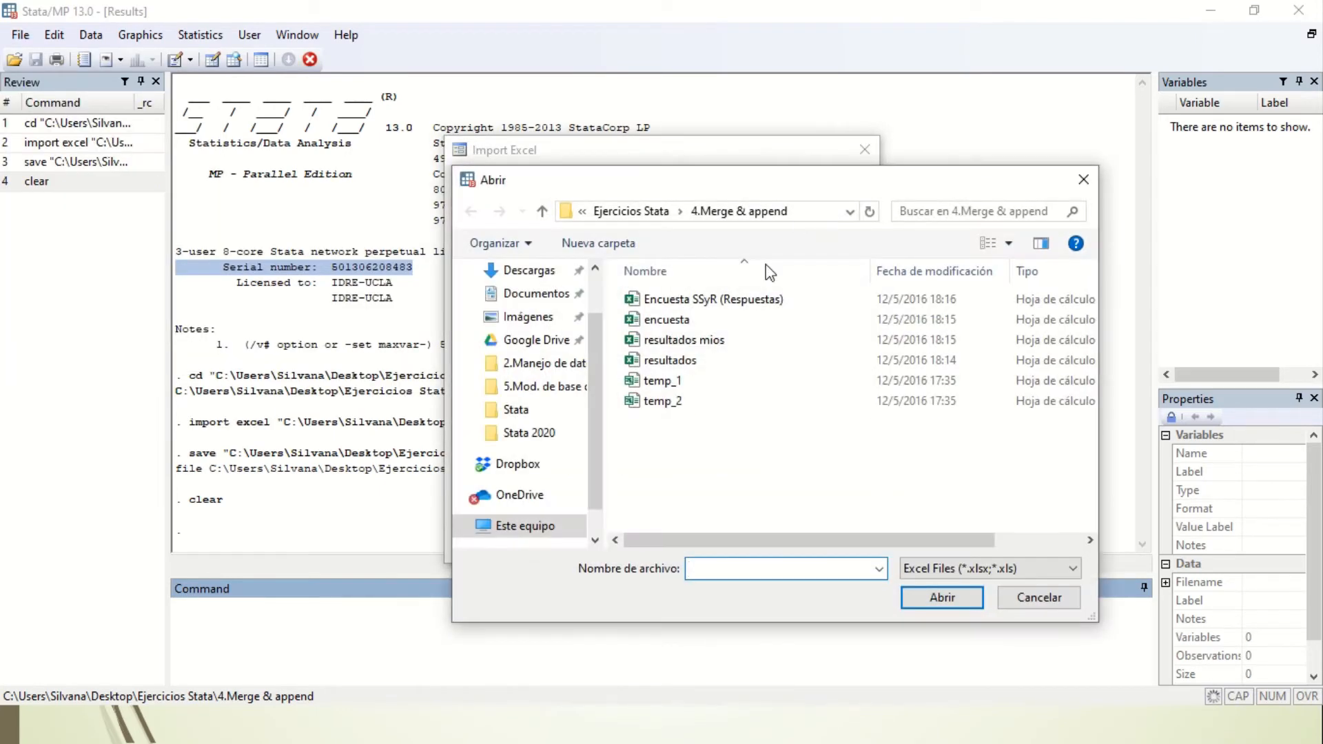
pyautogui.click(665, 383)
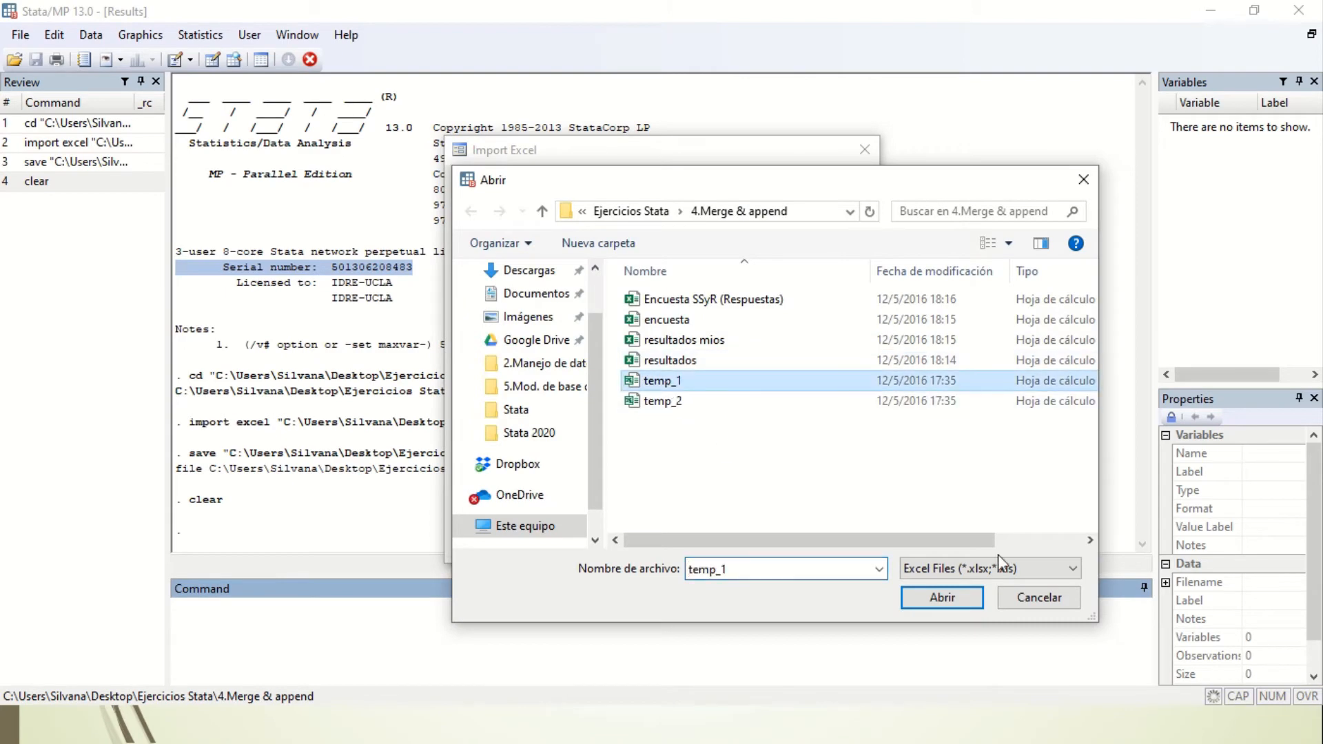
pyautogui.click(953, 601)
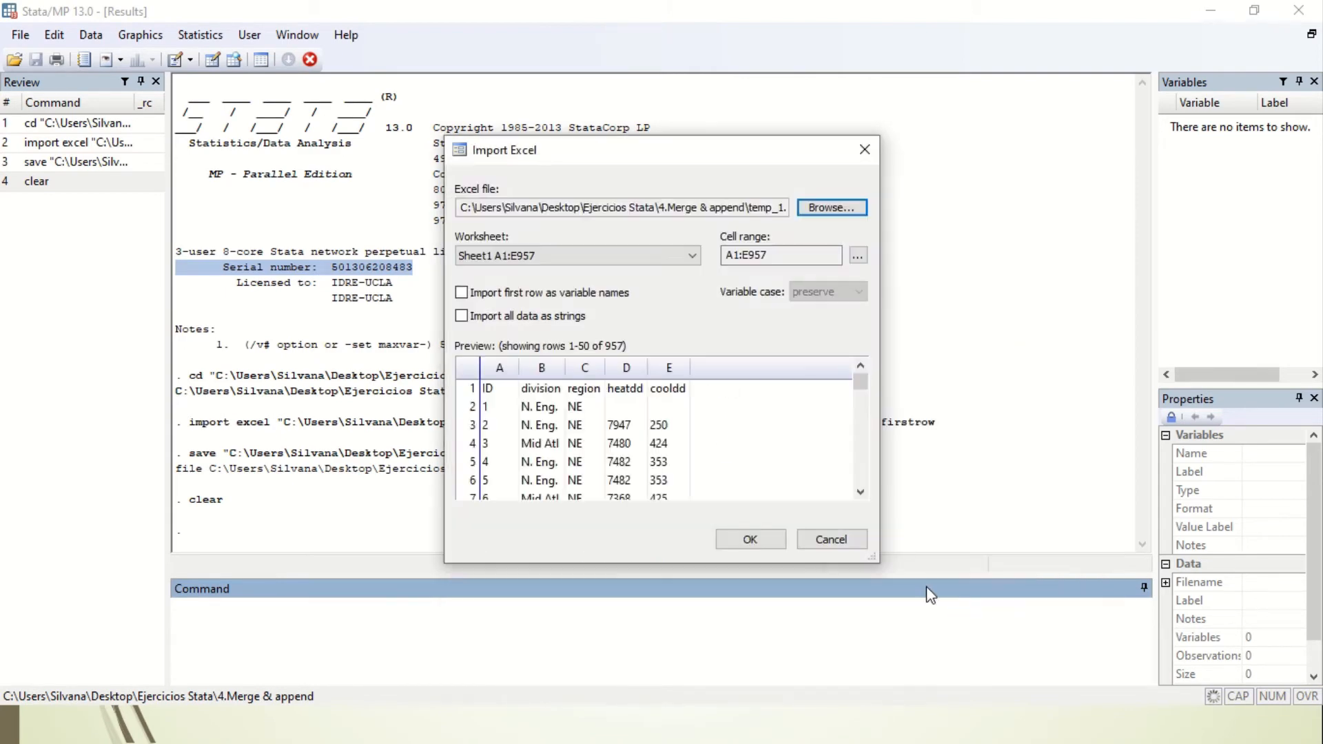
pyautogui.click(582, 297)
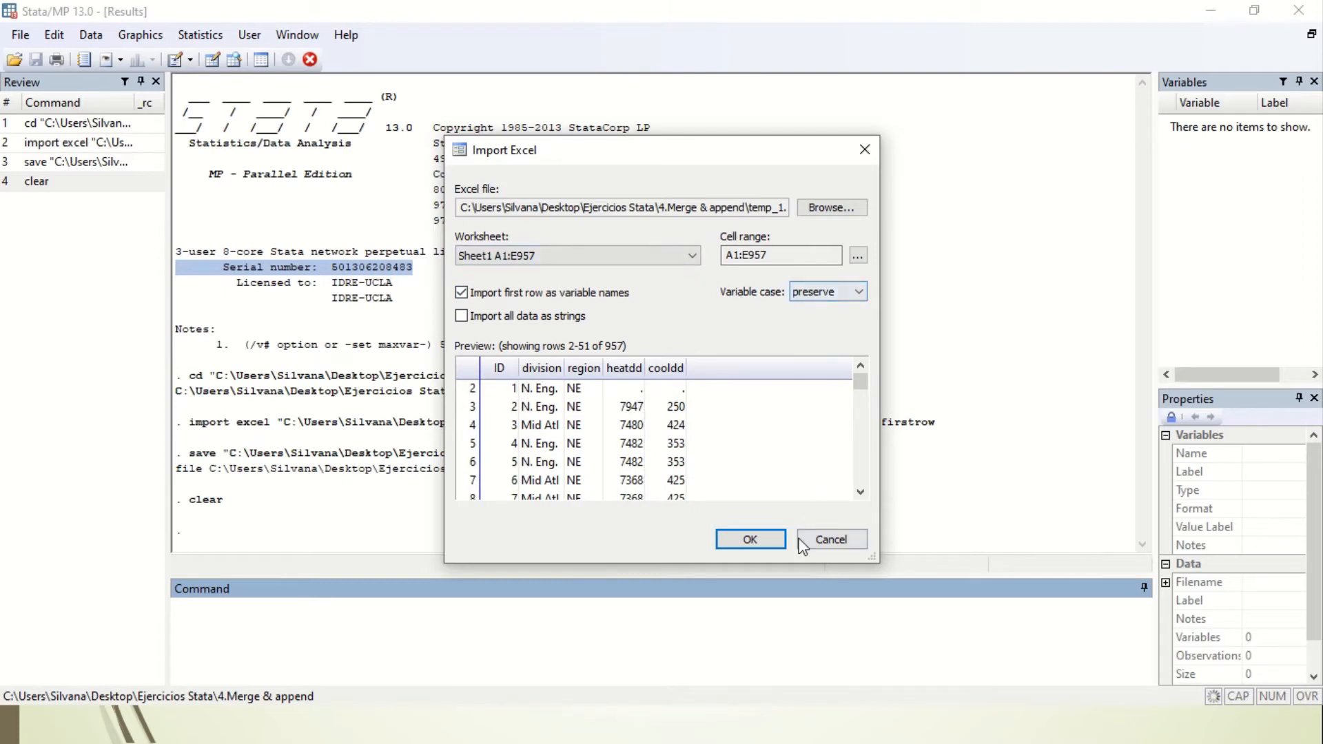
pyautogui.click(749, 538)
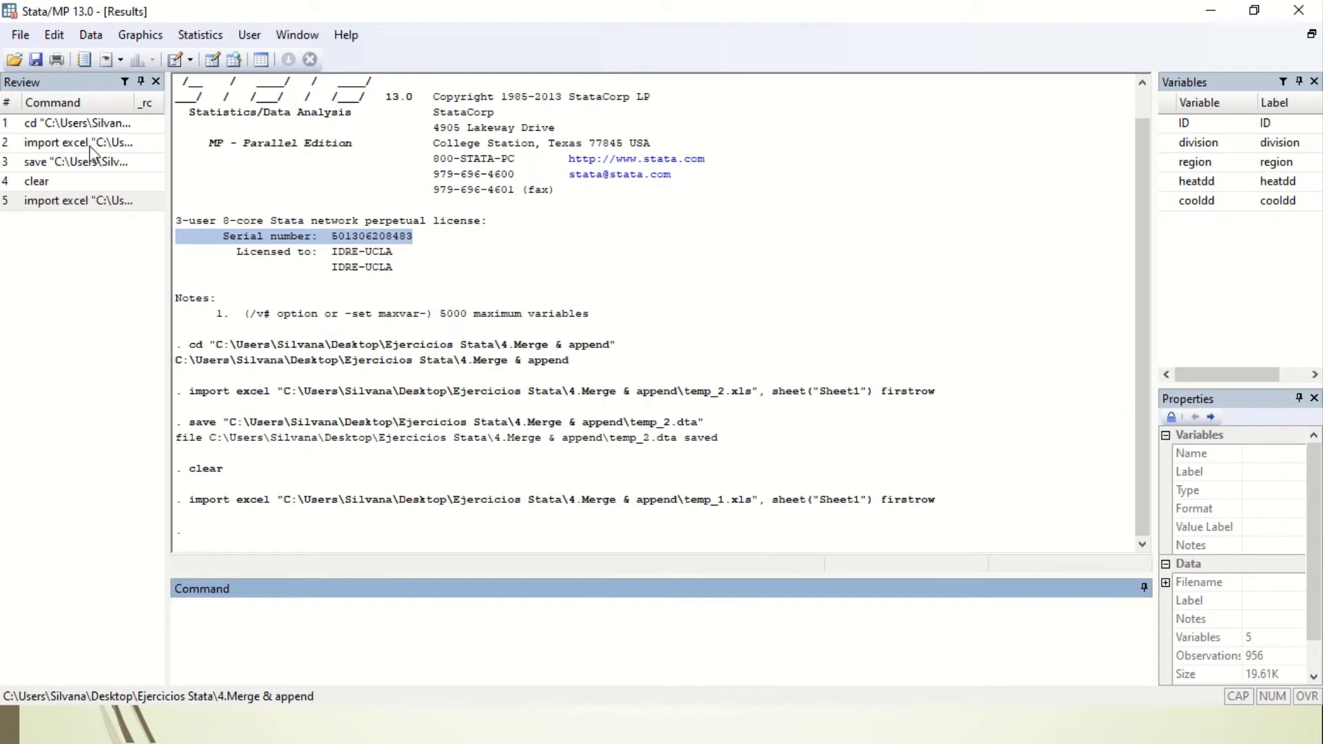
# Step: Save the newly imported dataset as the Stata data file temp_1.dta in the 4.Merge & append folder
pyautogui.click(22, 36)
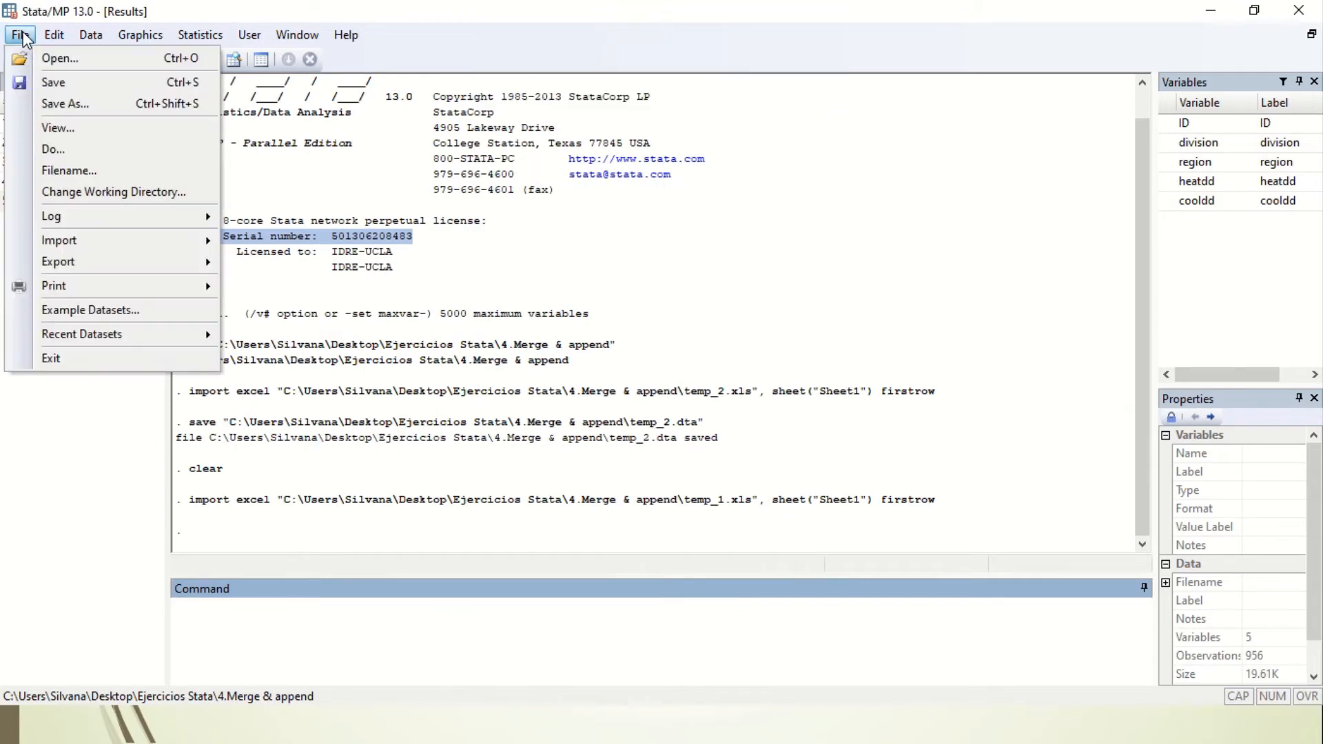
pyautogui.click(61, 108)
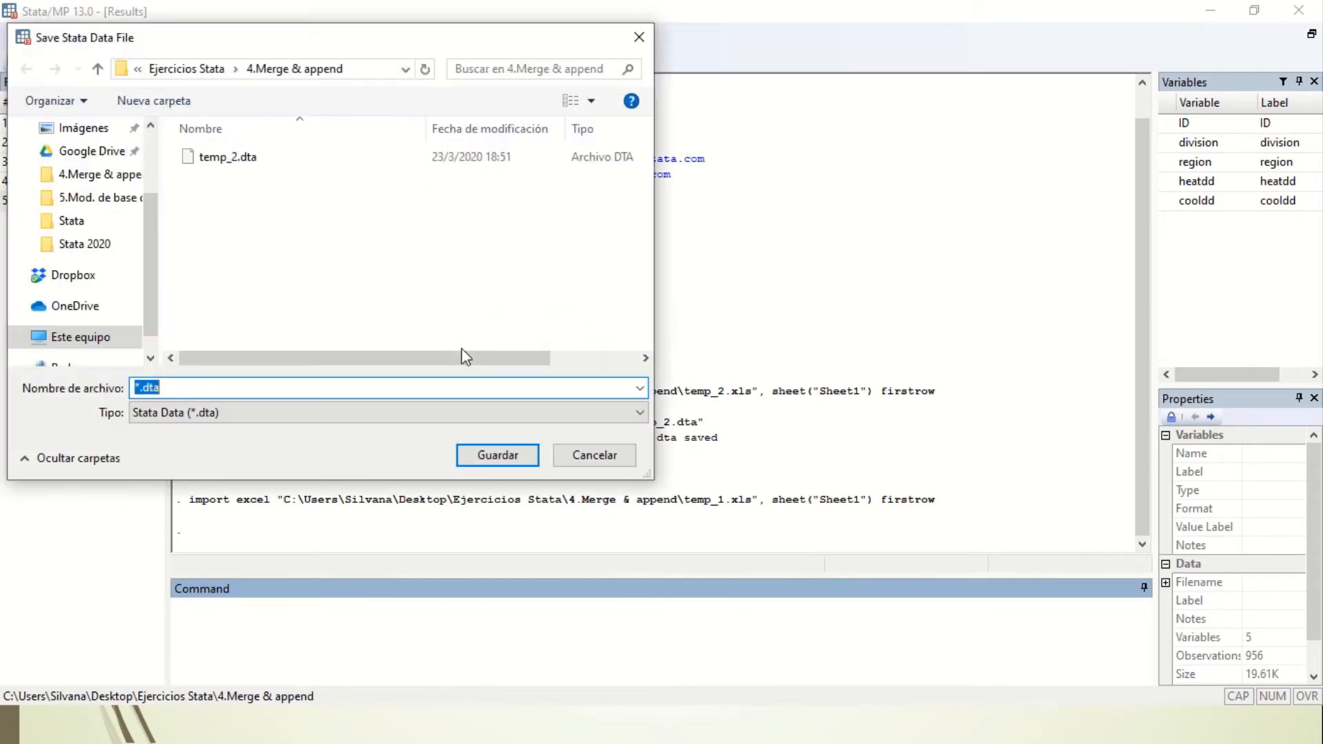
pyautogui.moveTo(414, 39); pyautogui.dragTo(641, 103)
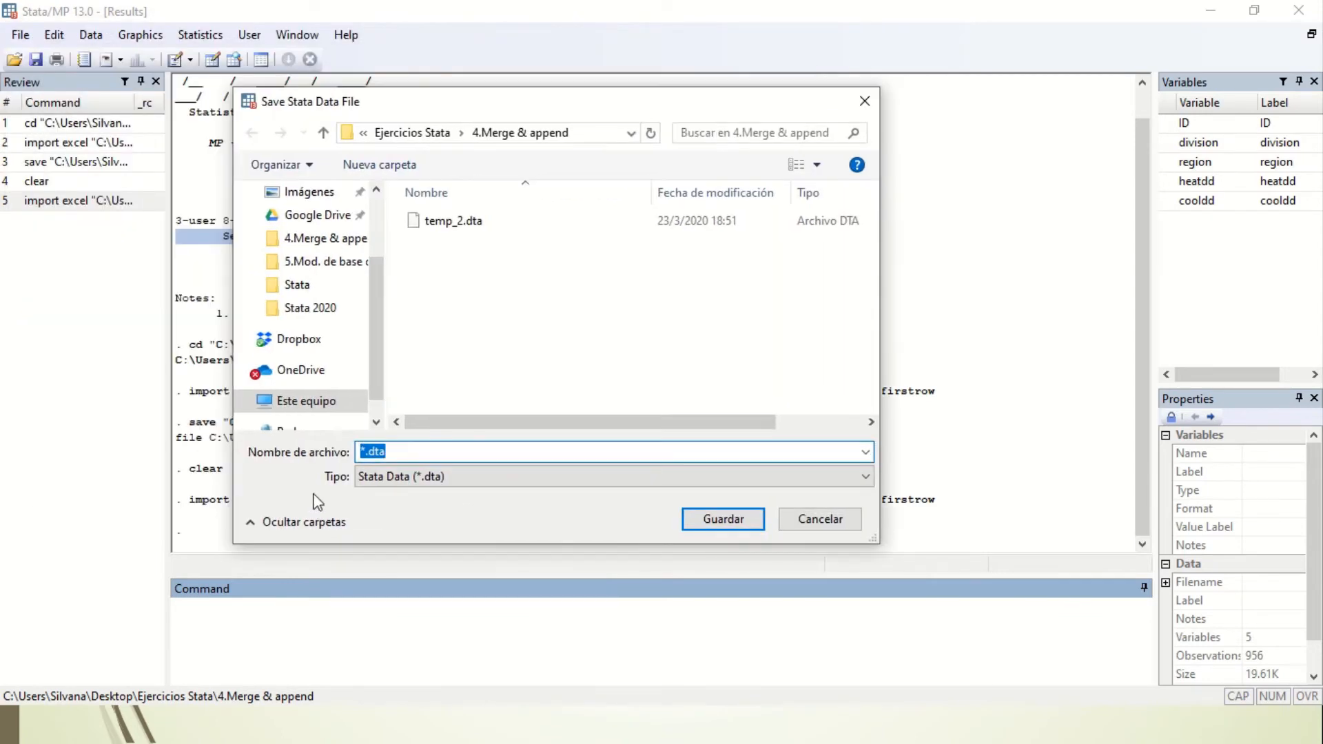
pyautogui.click(372, 451)
pyautogui.press('BackSpace')
pyautogui.write('temp_1')
pyautogui.click(723, 519)
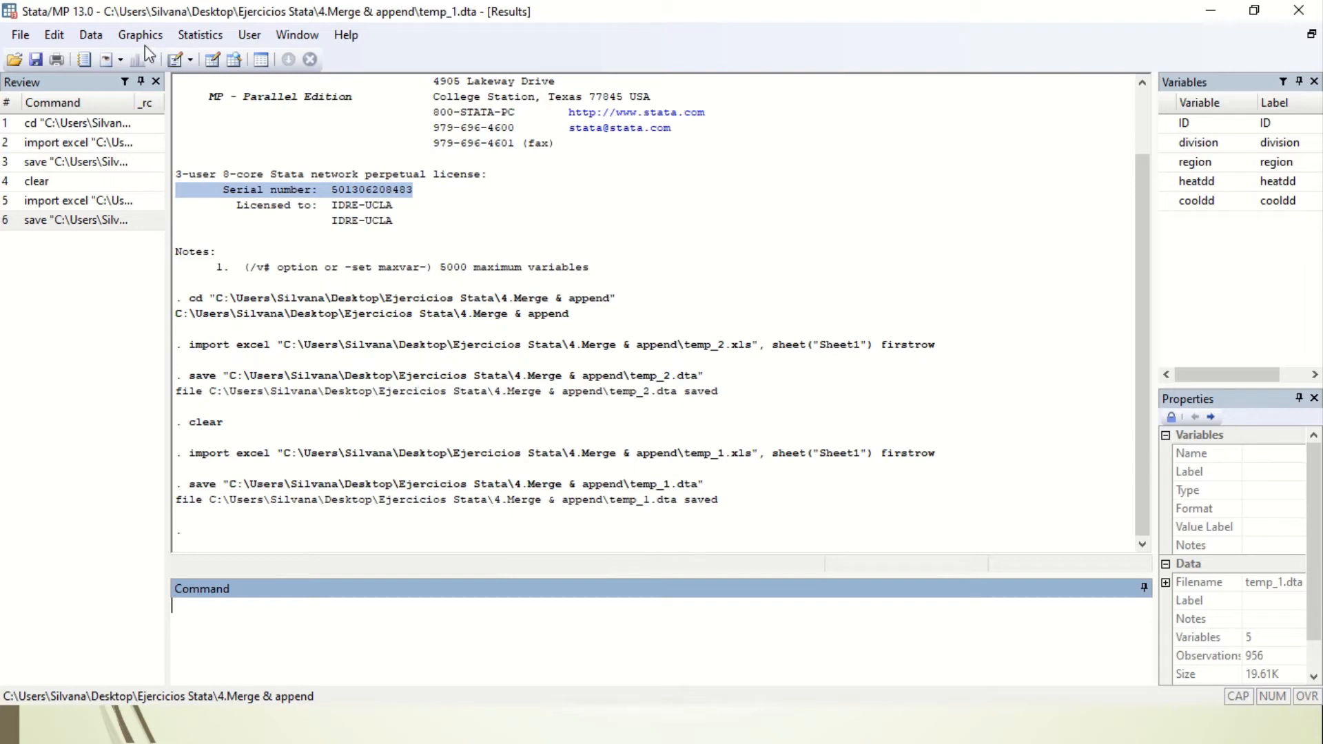
# Step: Merge the dataset in memory with temp_2.dta, one-to-one on the key variable ID
pyautogui.click(92, 35)
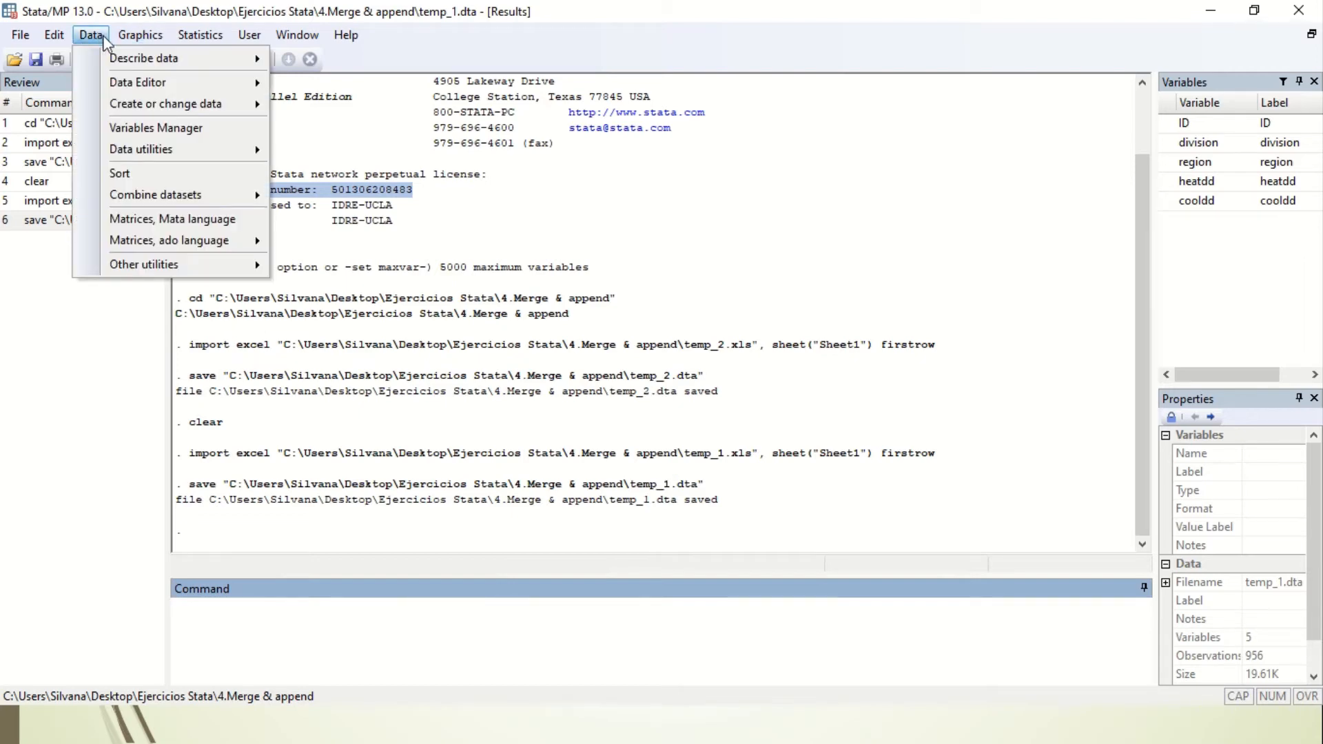
pyautogui.moveTo(182, 201)
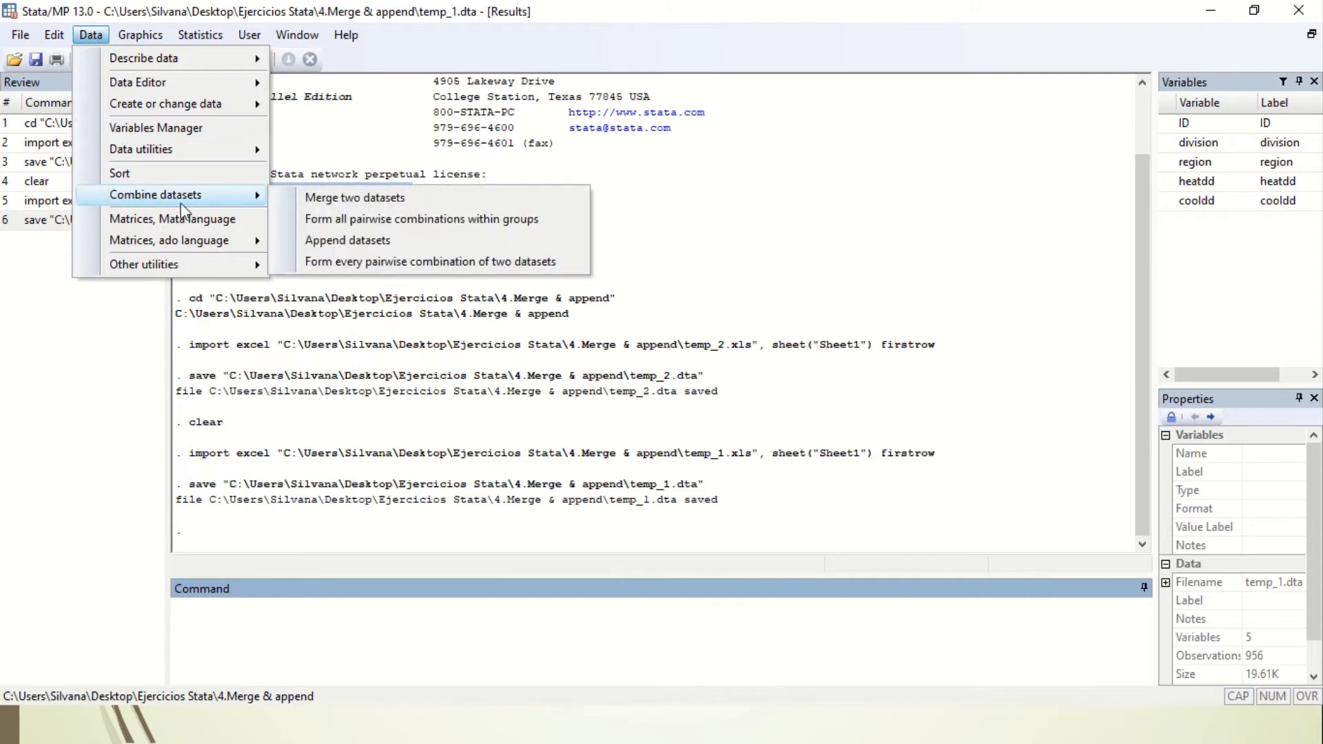
pyautogui.click(337, 197)
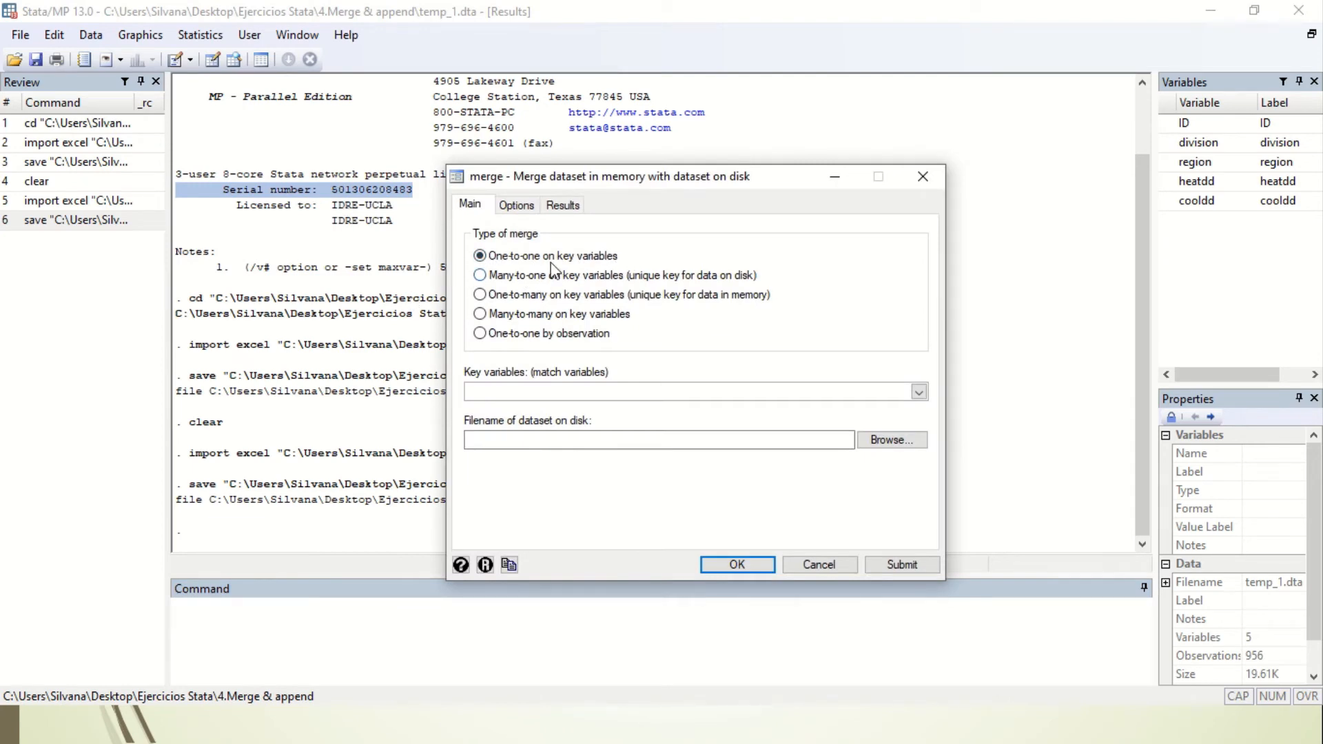
pyautogui.click(565, 390)
pyautogui.press('capslock')
pyautogui.write('ID')
pyautogui.click(577, 442)
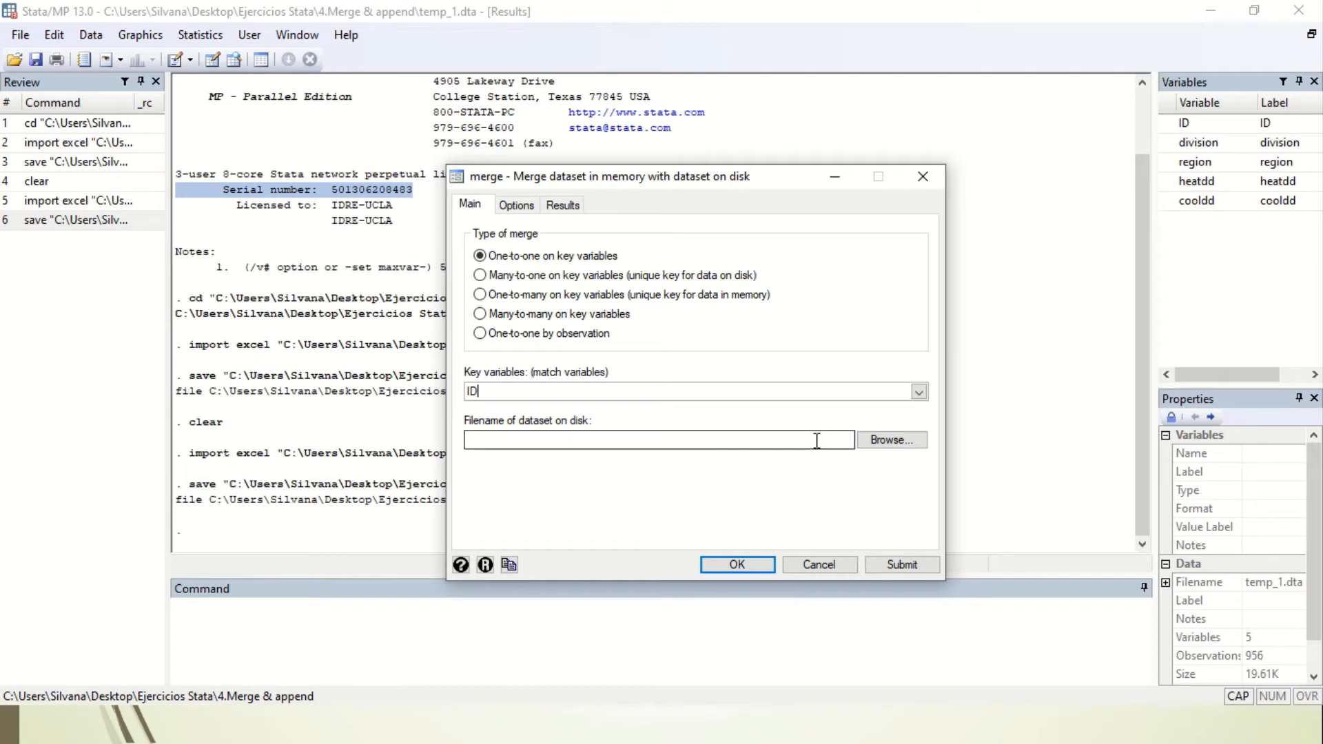
pyautogui.click(889, 444)
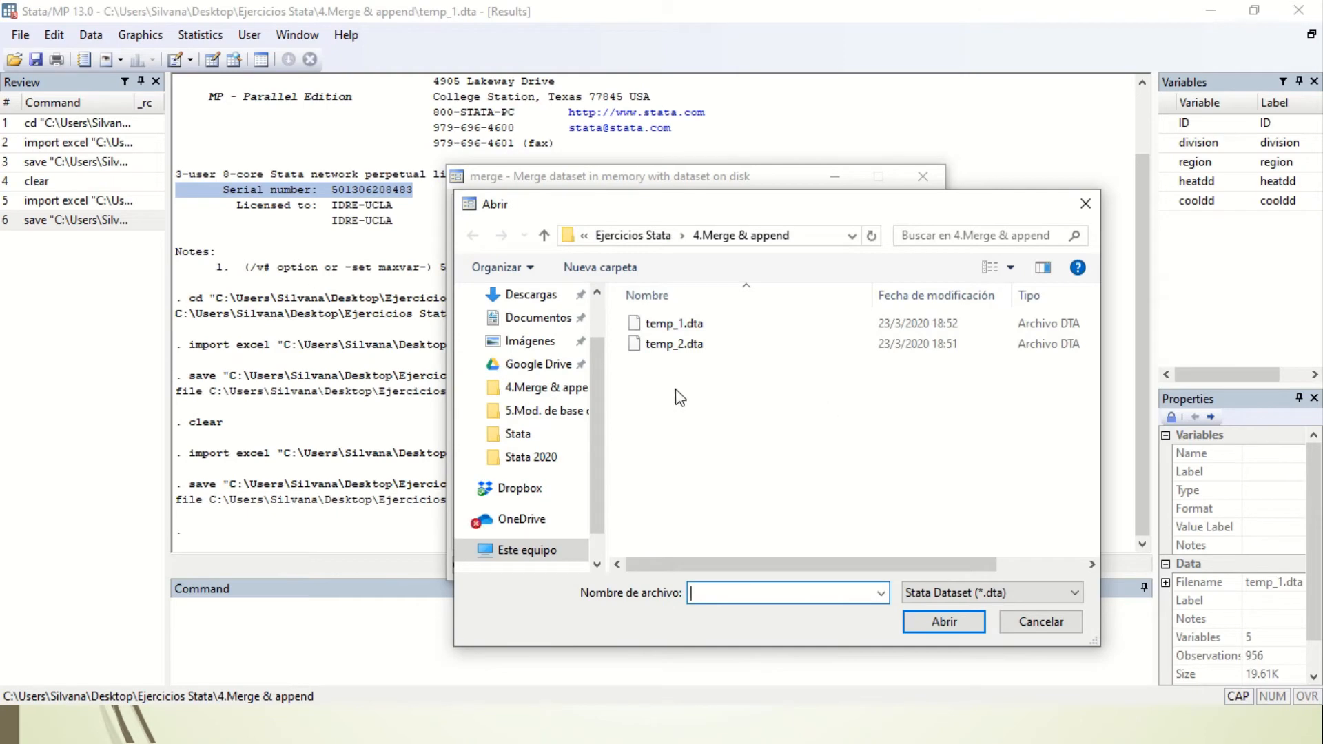
pyautogui.click(705, 344)
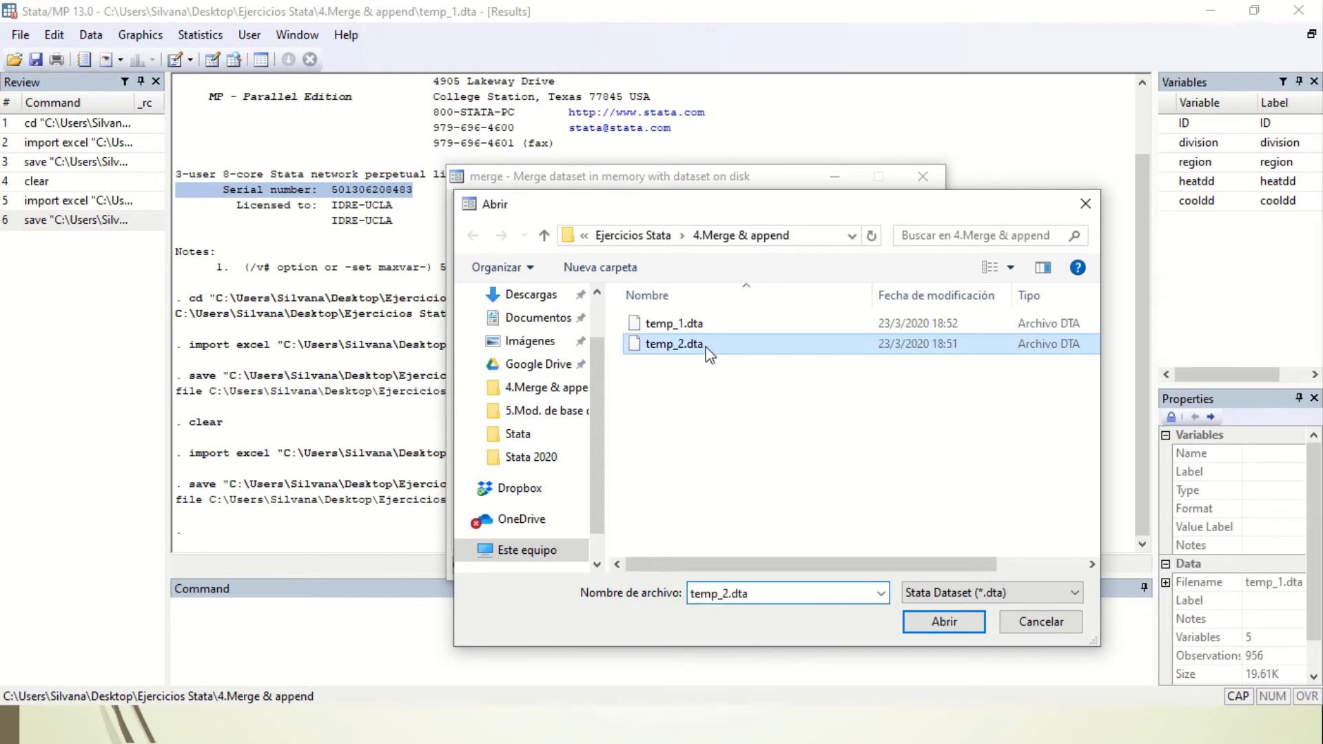
pyautogui.click(934, 627)
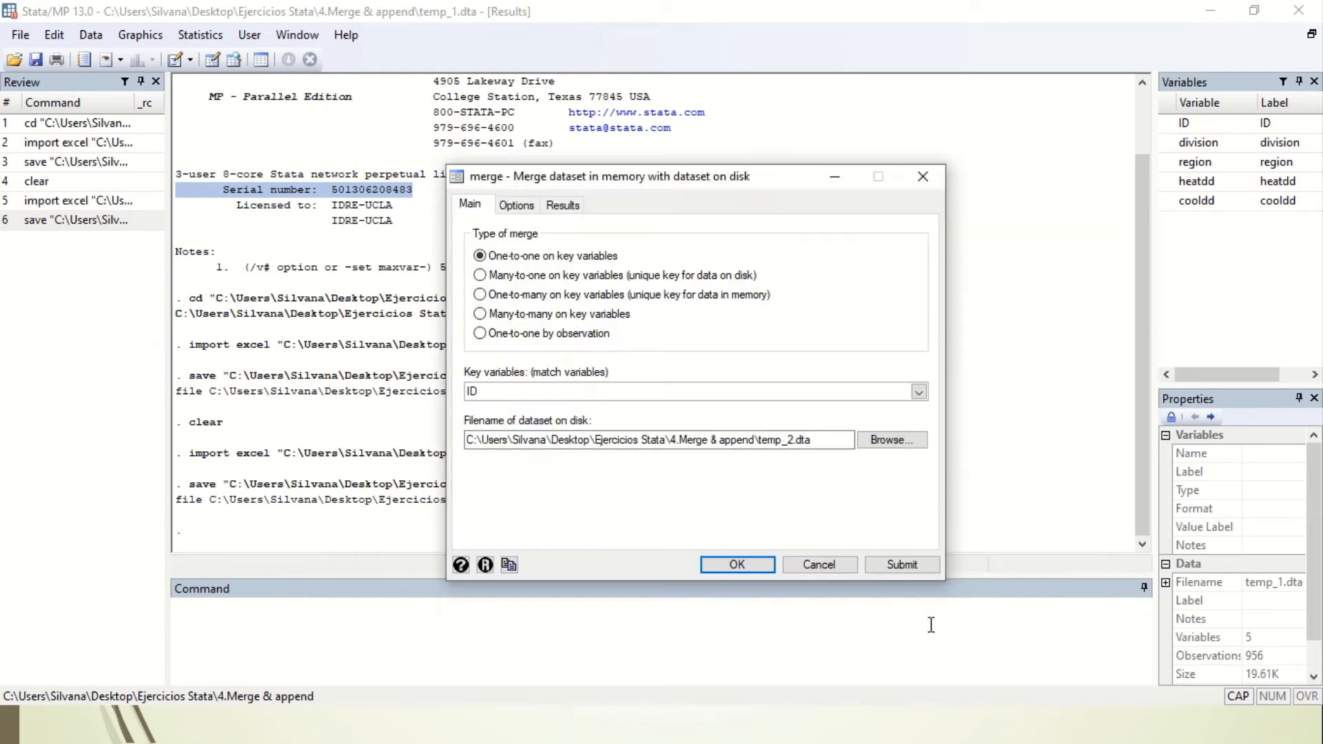
pyautogui.click(745, 563)
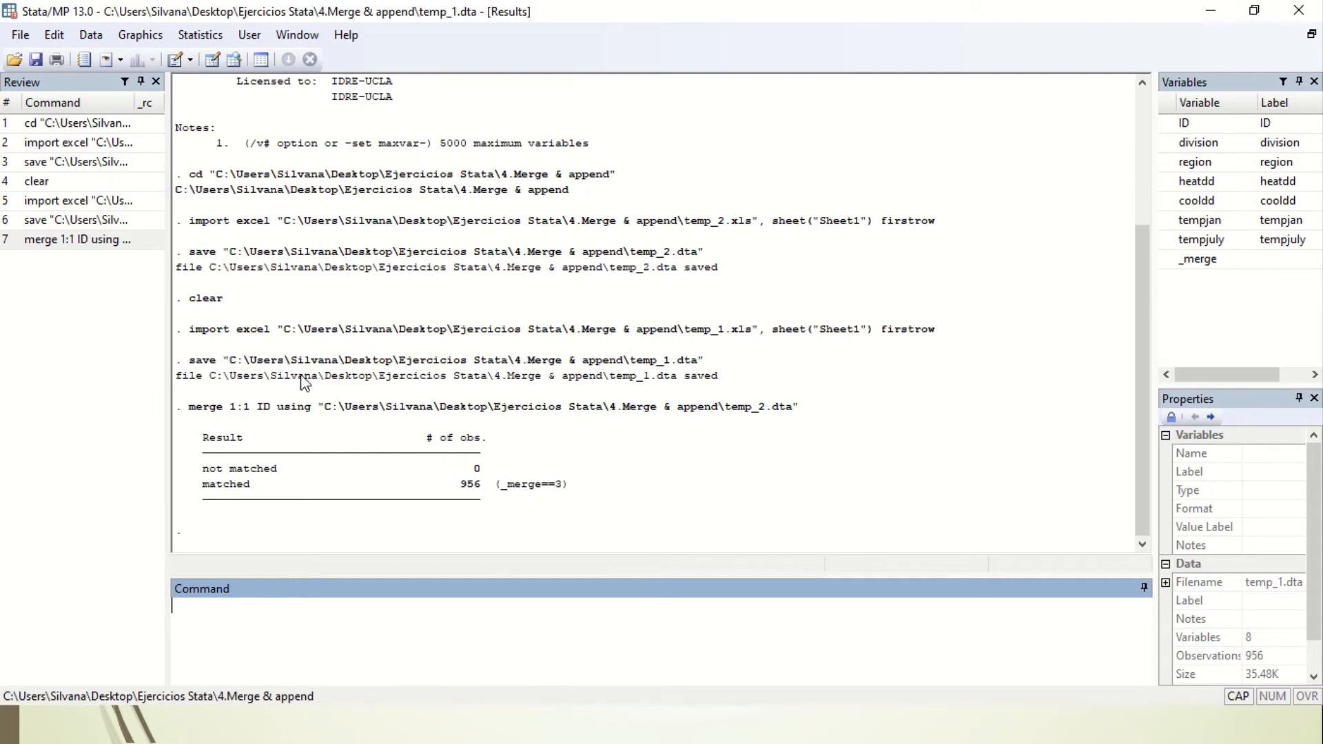
# Step: Browse the merged dataset in the Data Editor and examine its rows, including the _merge column
pyautogui.click(234, 60)
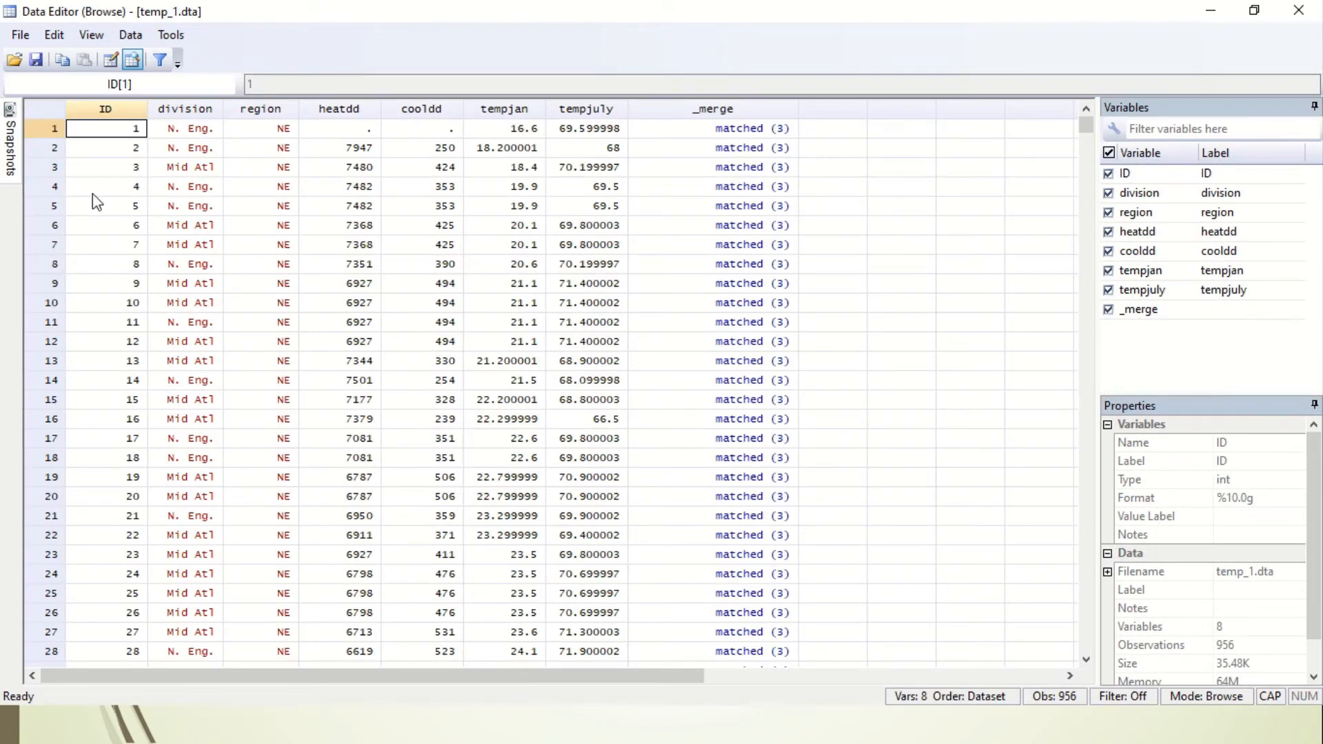
pyautogui.scroll(-20, 128, 406)
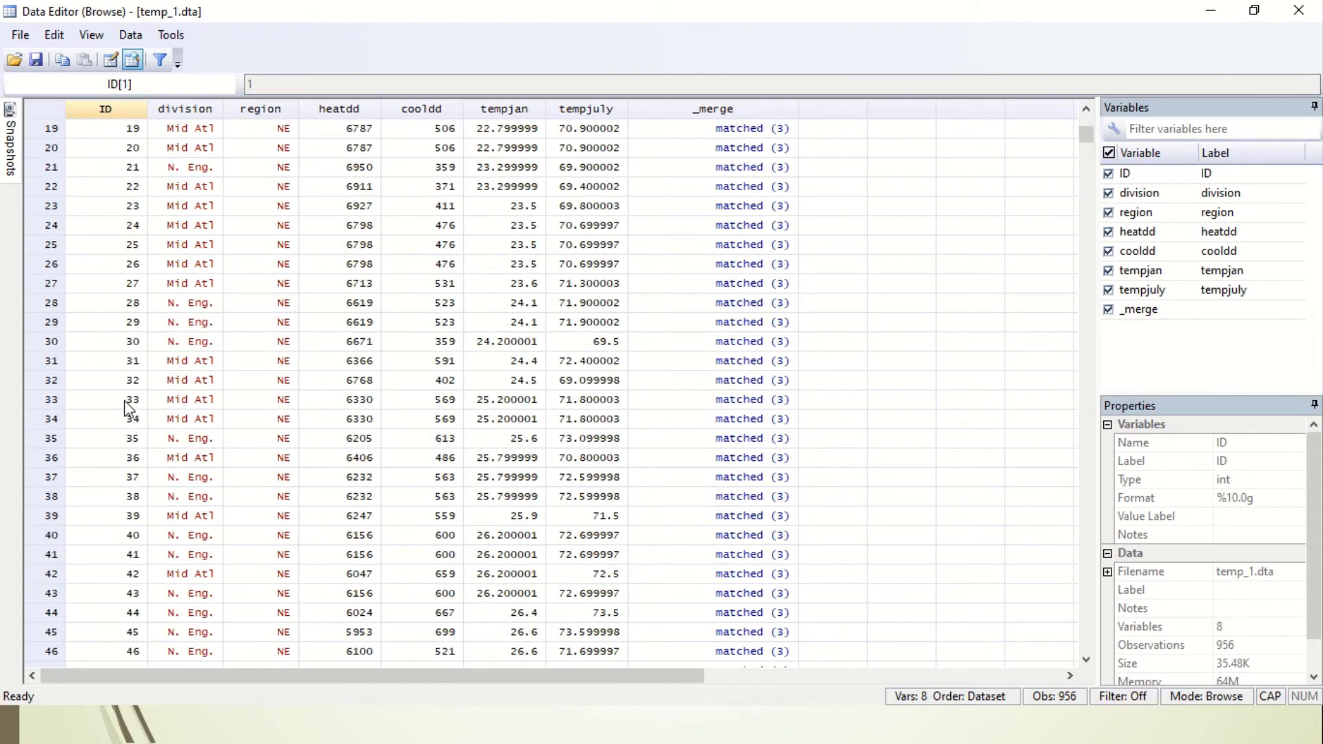
pyautogui.scroll(19, 126, 409)
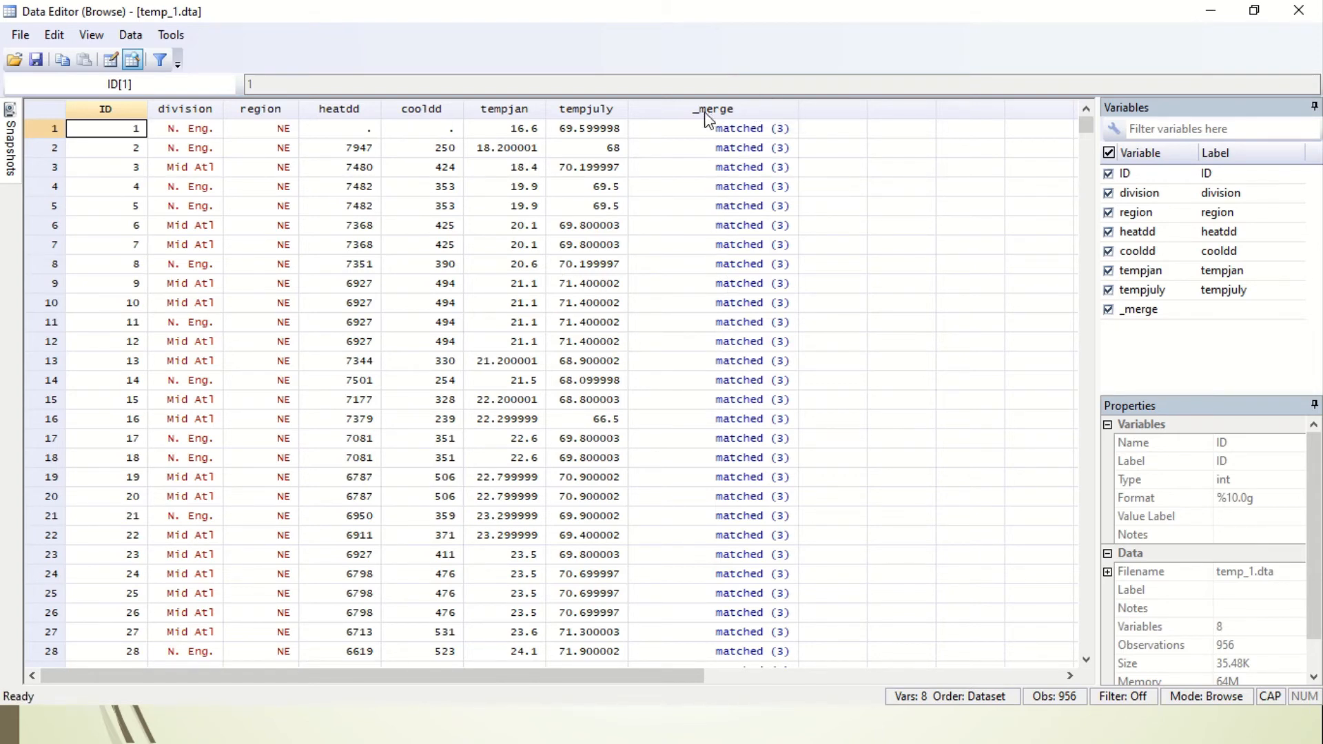
pyautogui.scroll(-20, 707, 119)
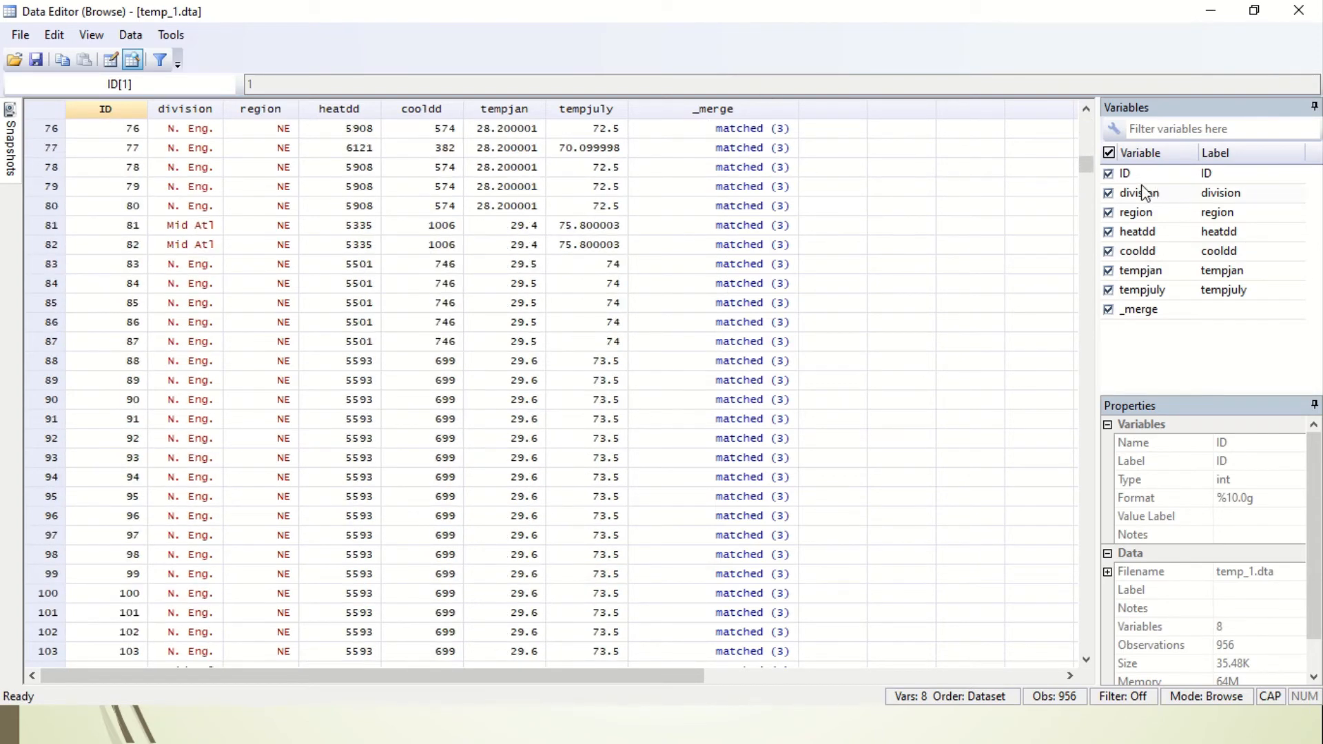
pyautogui.moveTo(1086, 165); pyautogui.dragTo(990, 124)
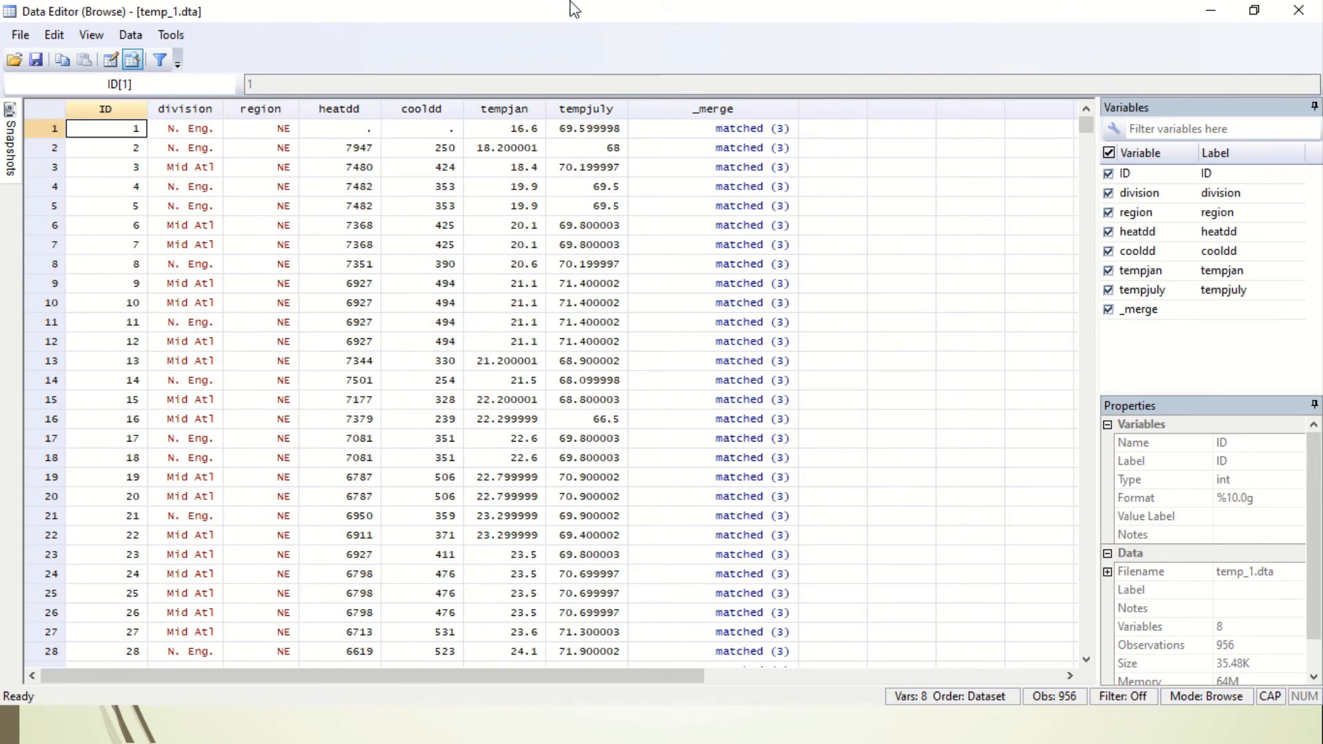
pyautogui.moveTo(576, 14)
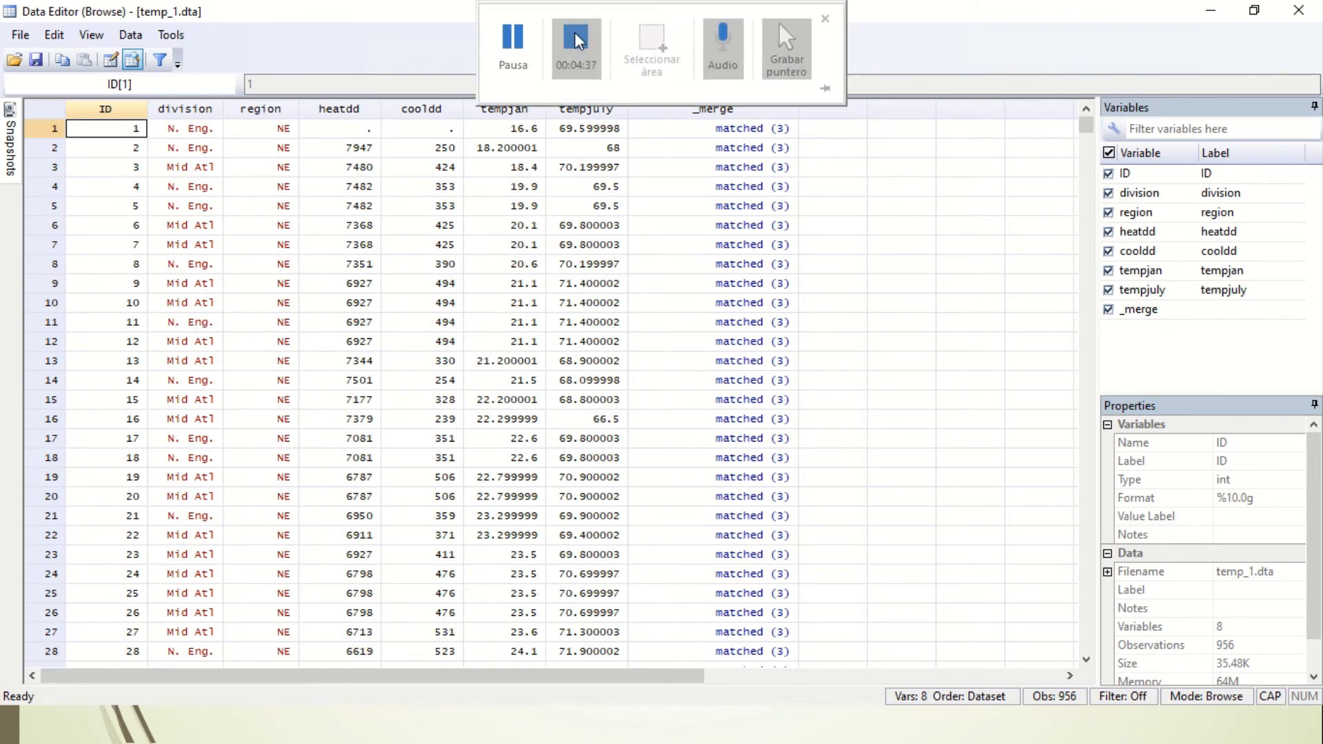
pyautogui.click(577, 36)
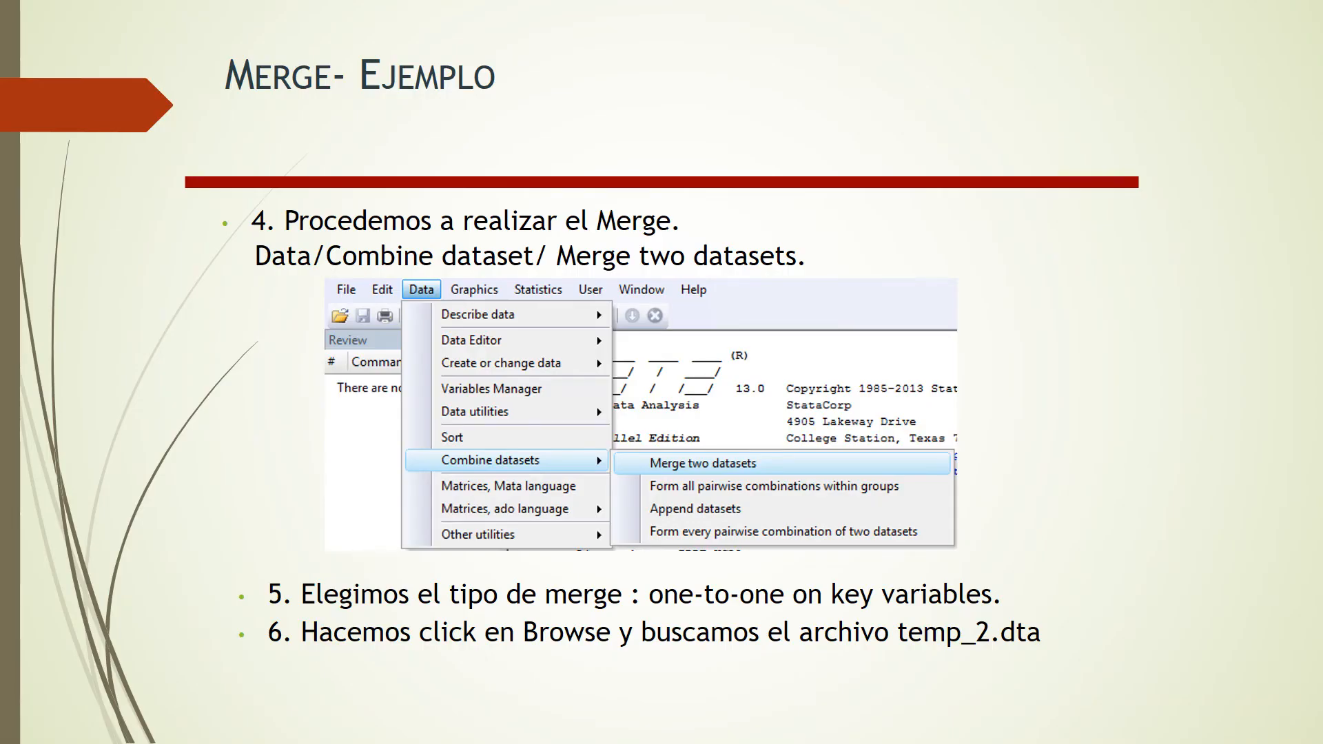
pyautogui.press('Right')
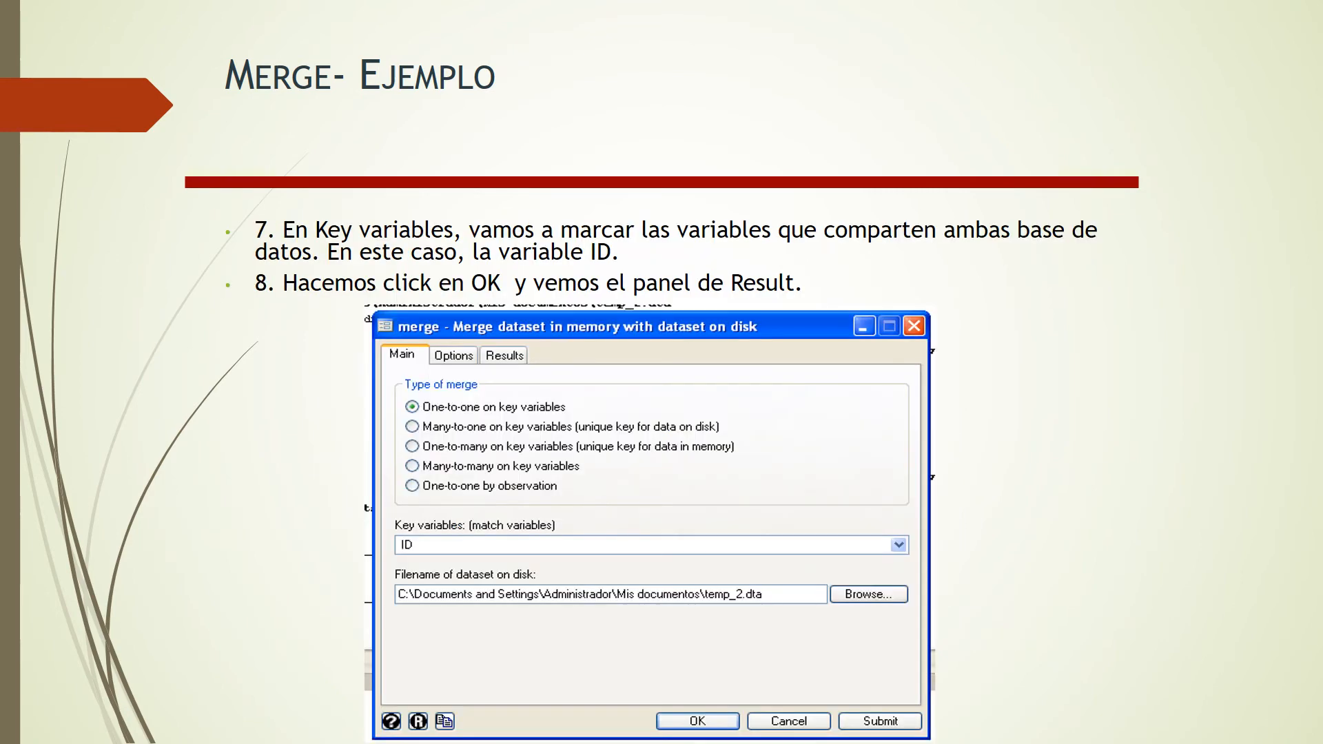
pyautogui.press('Right')
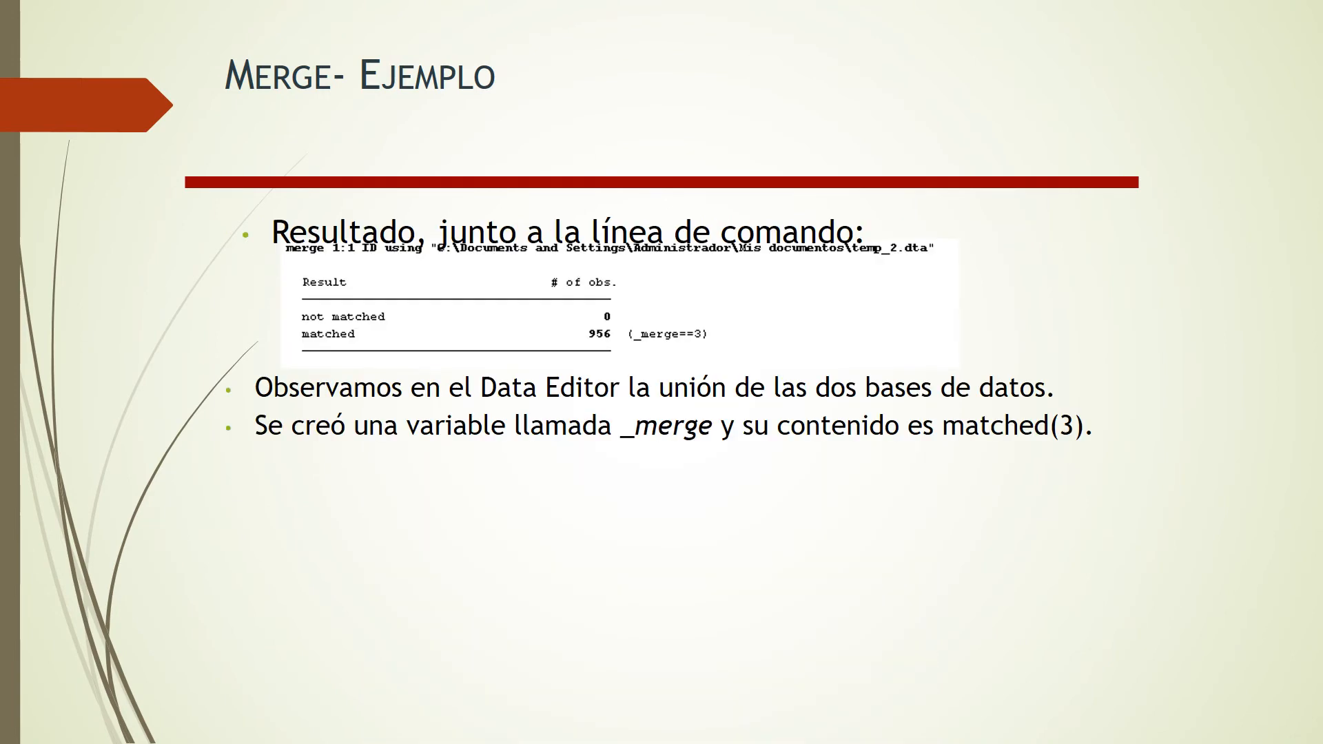
pyautogui.press('Right')
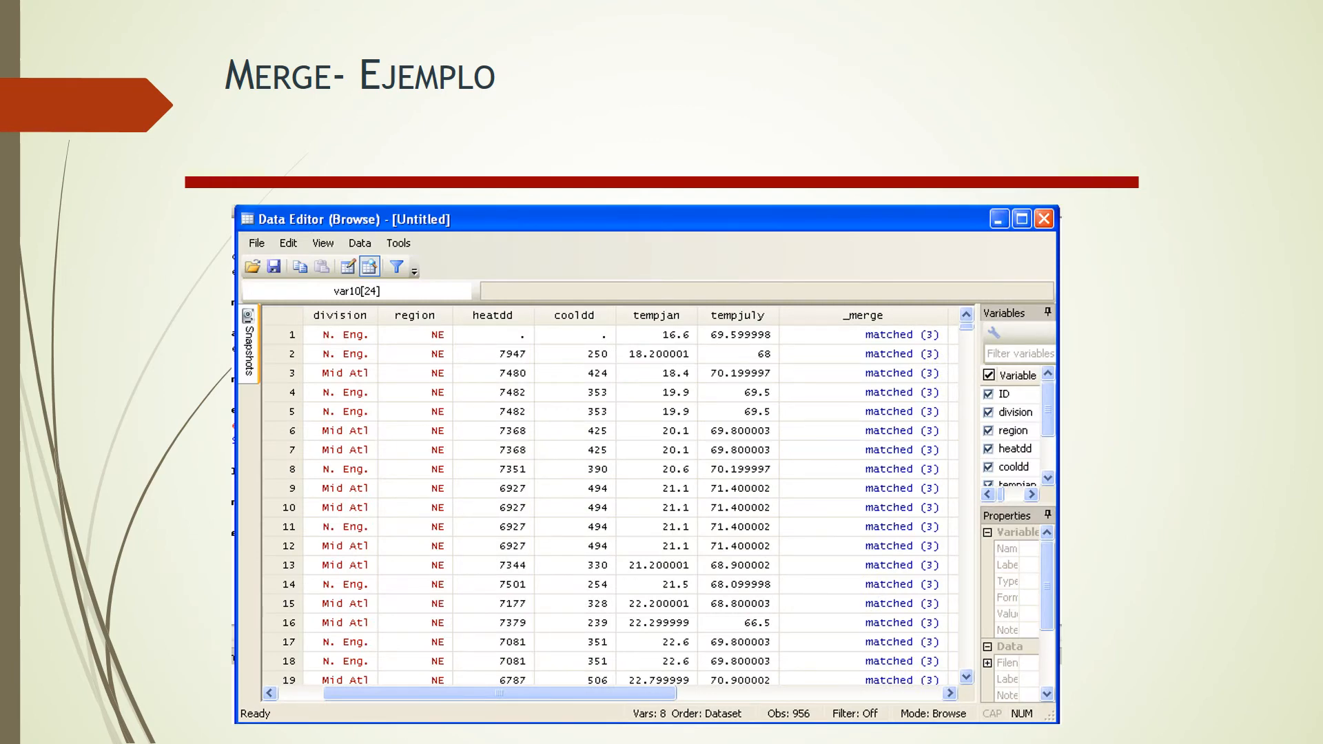
pyautogui.press('Right')
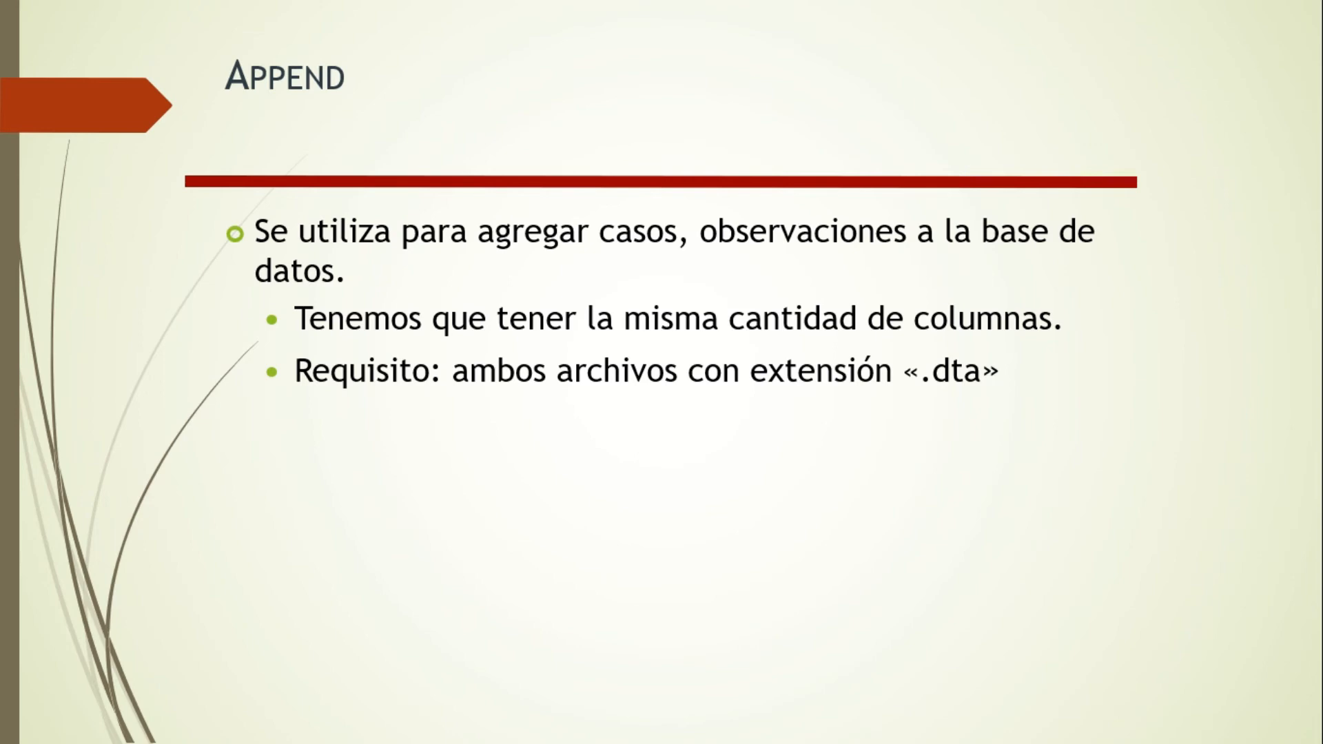
pyautogui.press('Right')
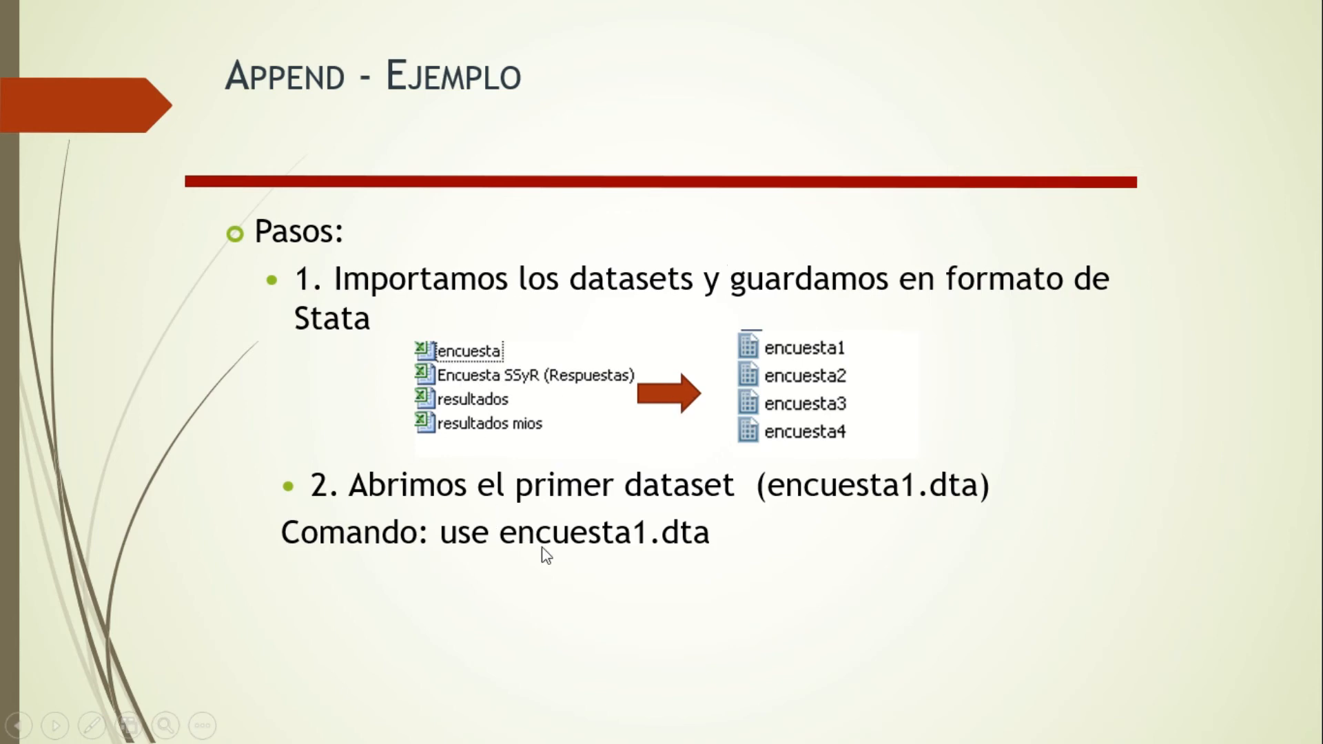
# Step: Switch to Stata and review the executed commands that import, save and load the encuesta datasets
pyautogui.hotkey('alt', 'Tab')
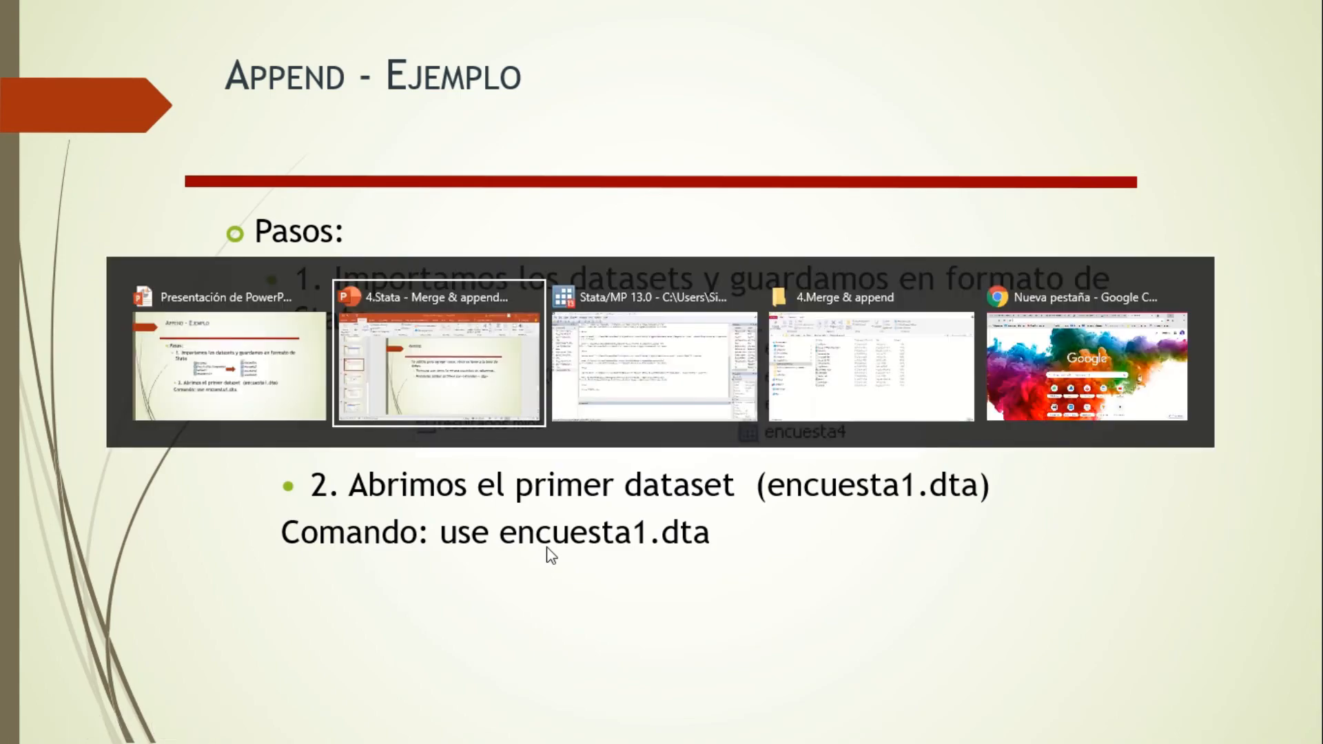
pyautogui.hotkey('alt', 'Tab')
pyautogui.scroll(3, 589, 413)
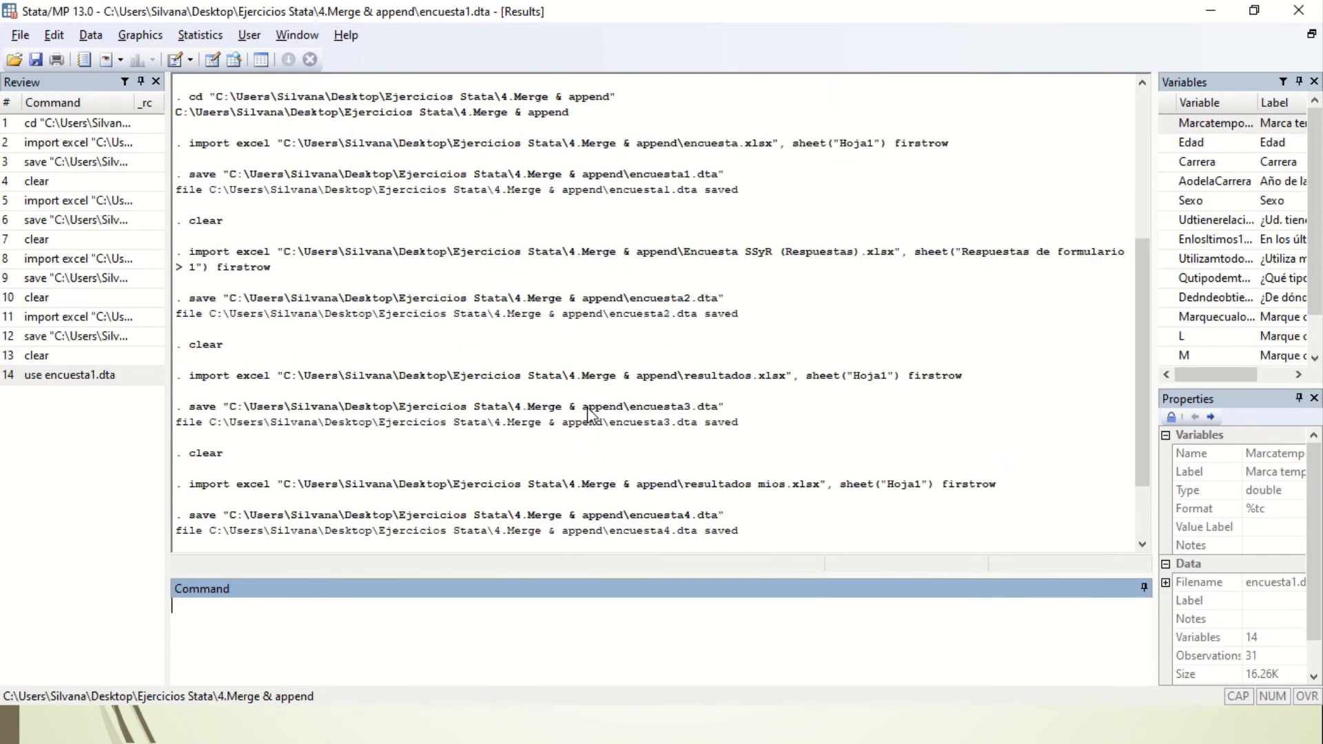
pyautogui.scroll(1, 589, 413)
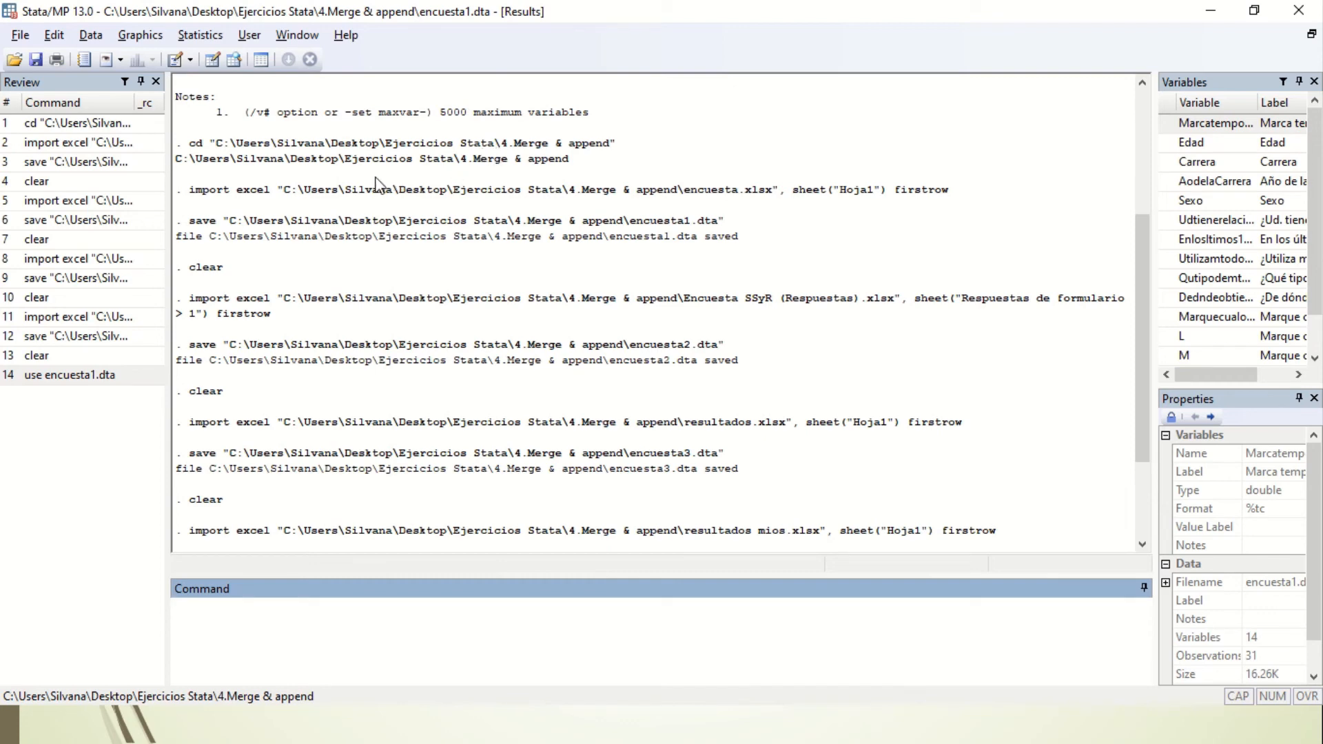
pyautogui.scroll(-3, 329, 322)
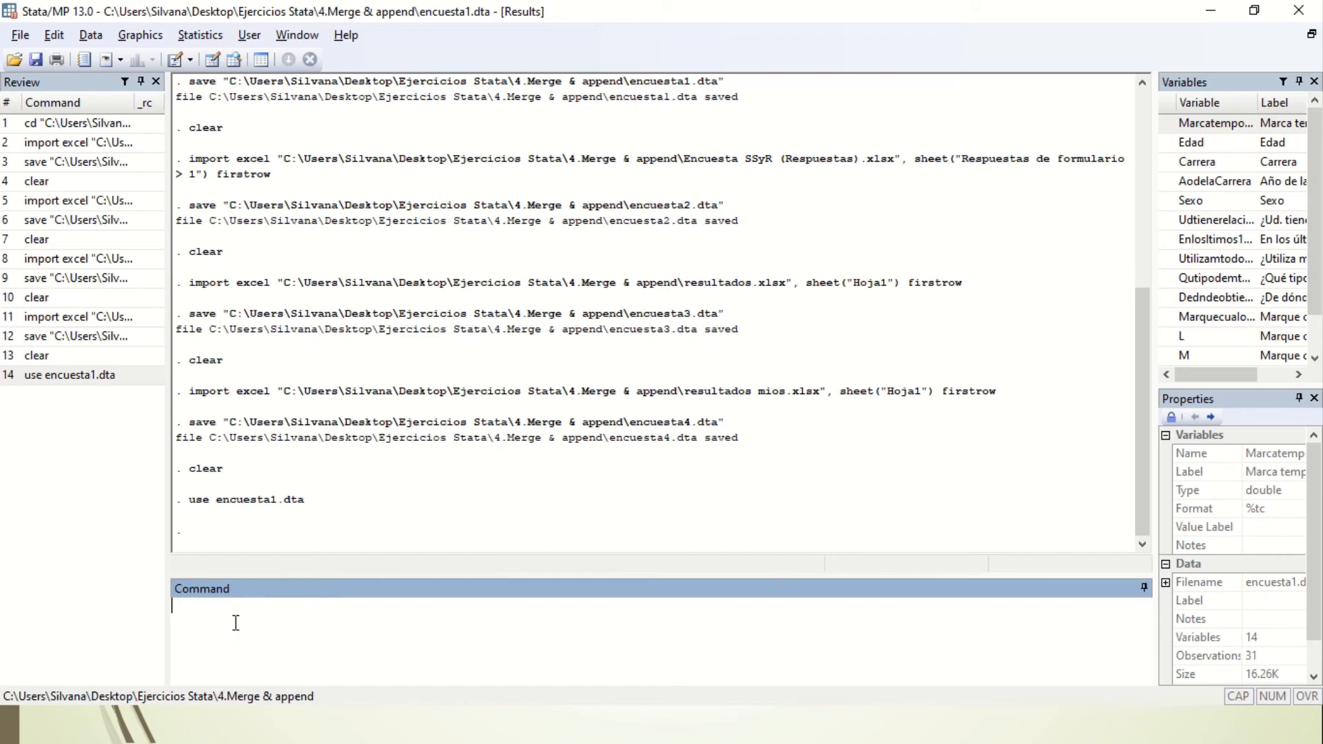
# Step: Start appending datasets to the open encuesta1.dta and add encuesta2.dta to the list of files to append
pyautogui.click(94, 37)
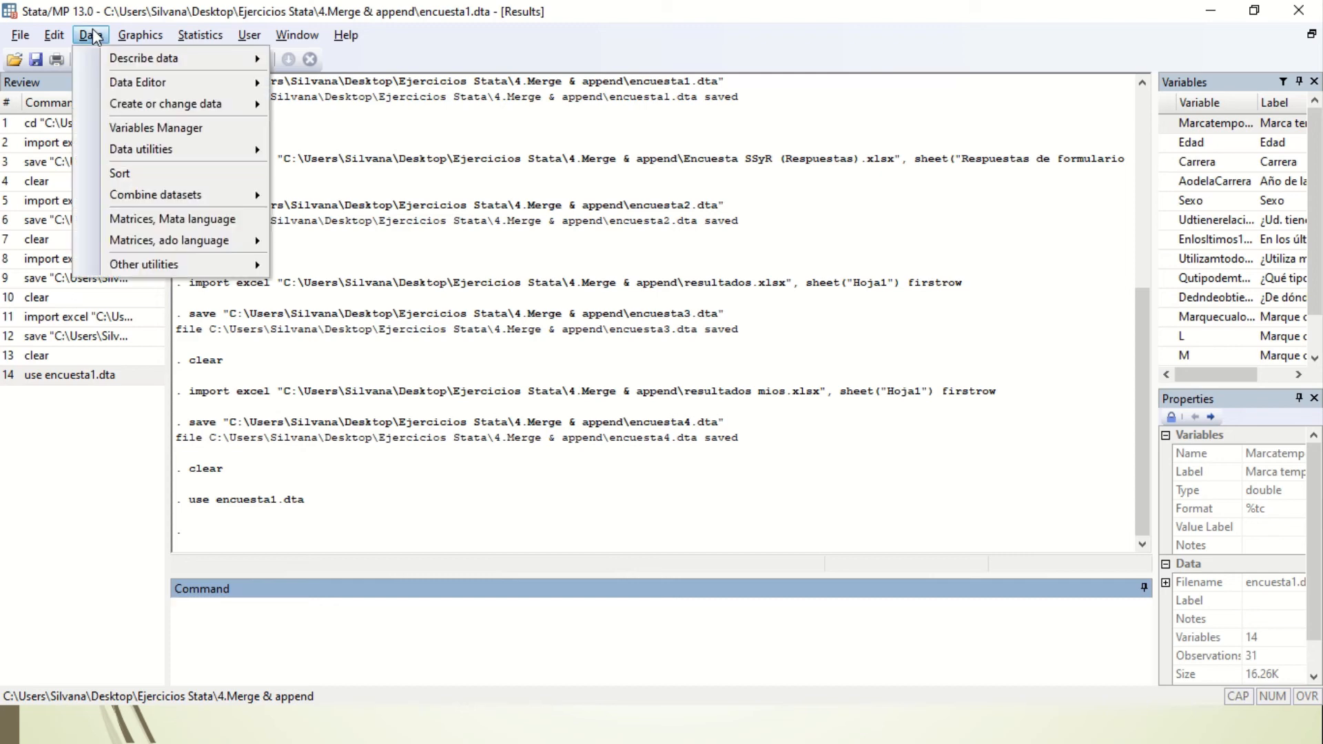
pyautogui.moveTo(227, 196)
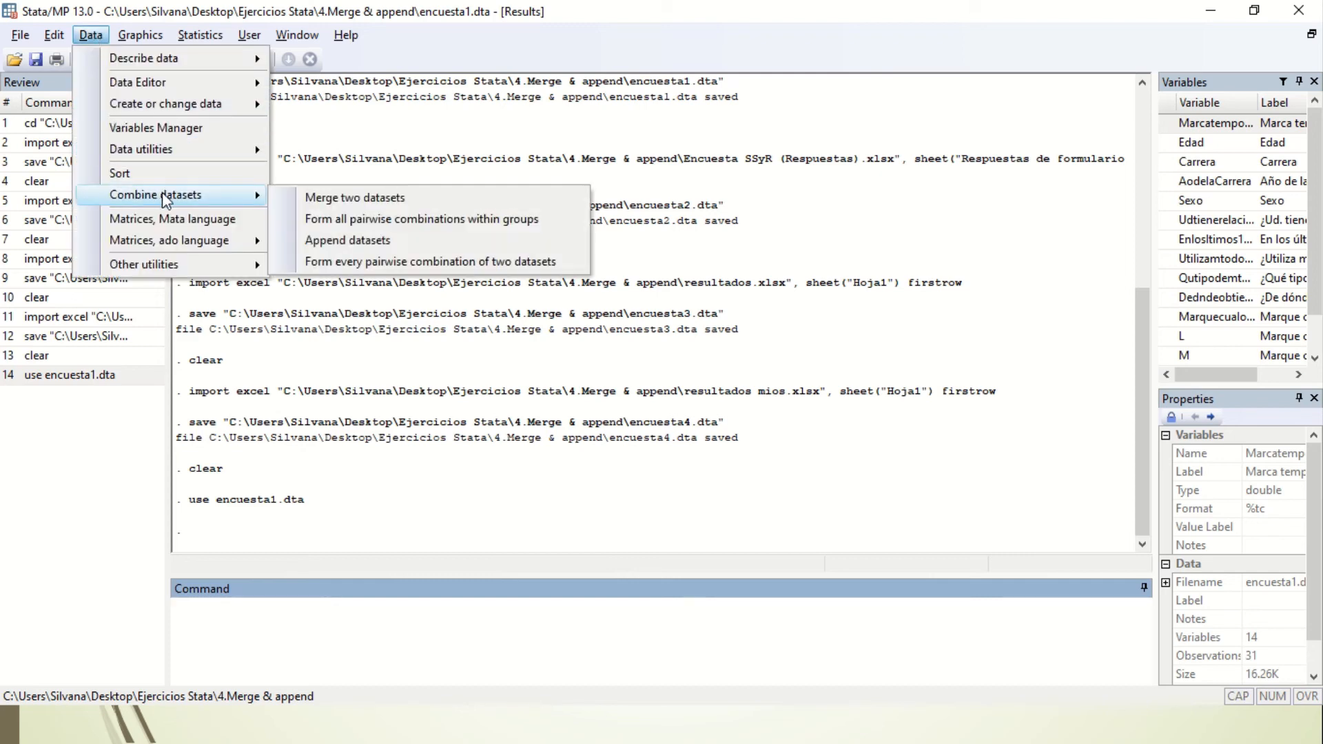
pyautogui.click(360, 241)
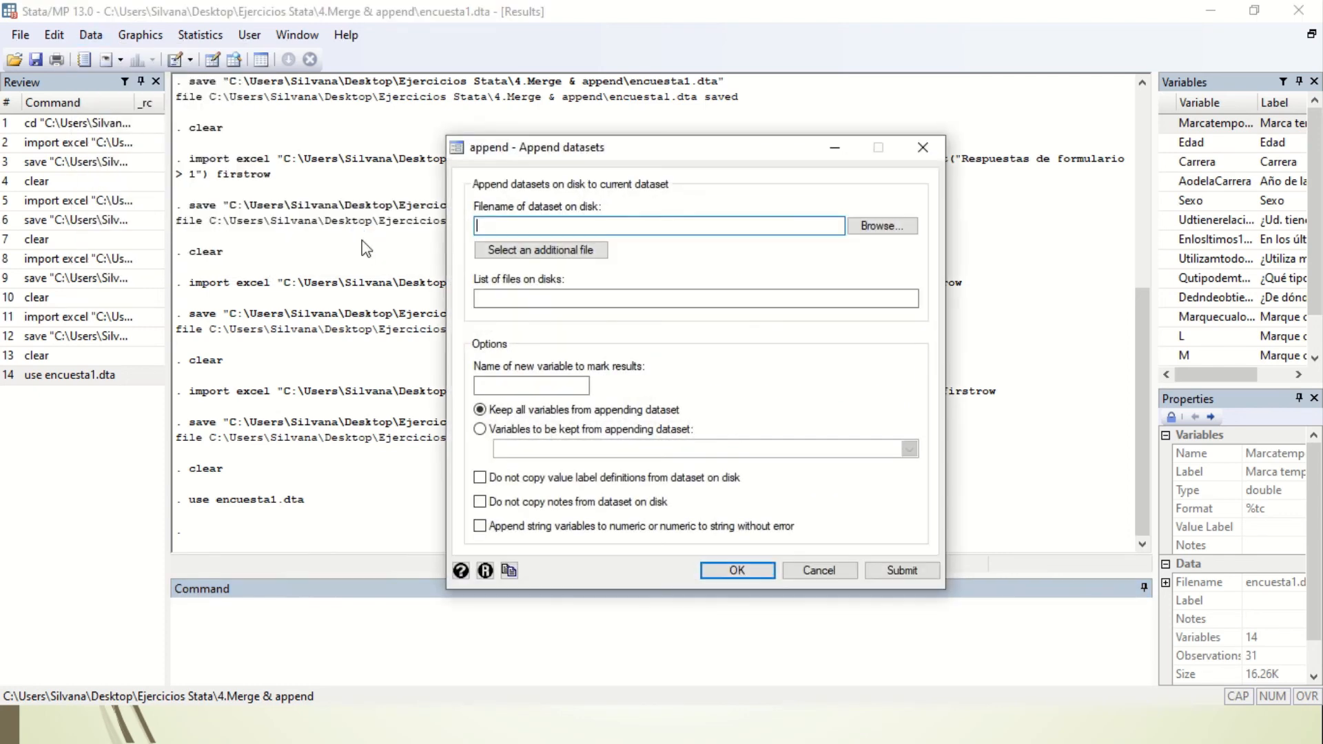
pyautogui.moveTo(696, 151); pyautogui.dragTo(719, 96)
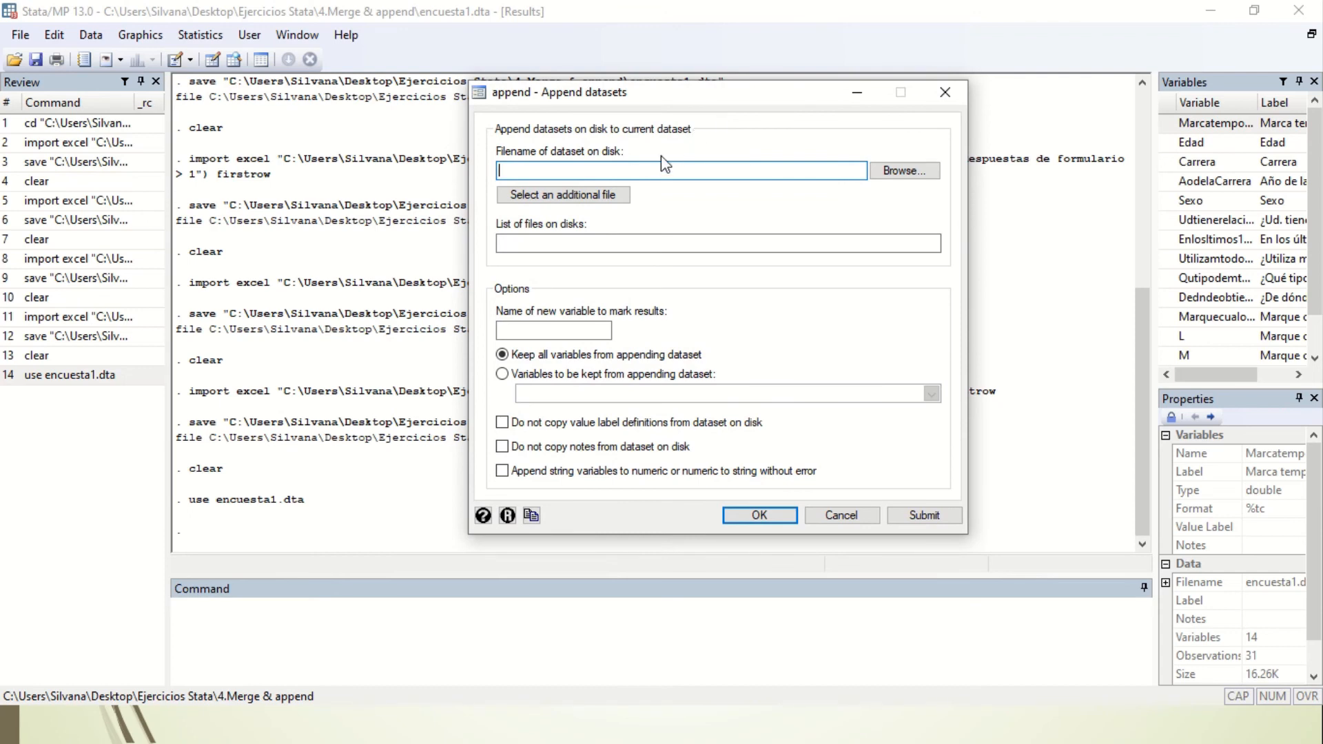
pyautogui.click(894, 180)
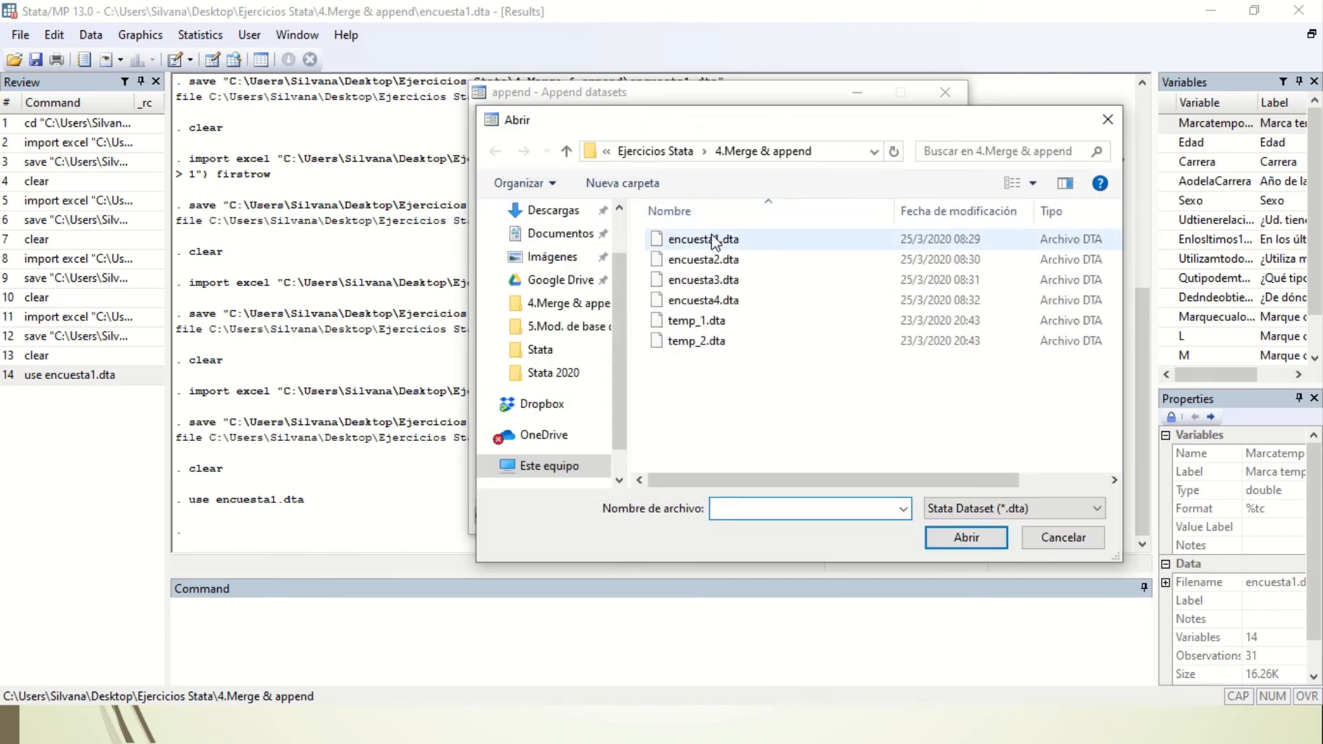
pyautogui.click(788, 260)
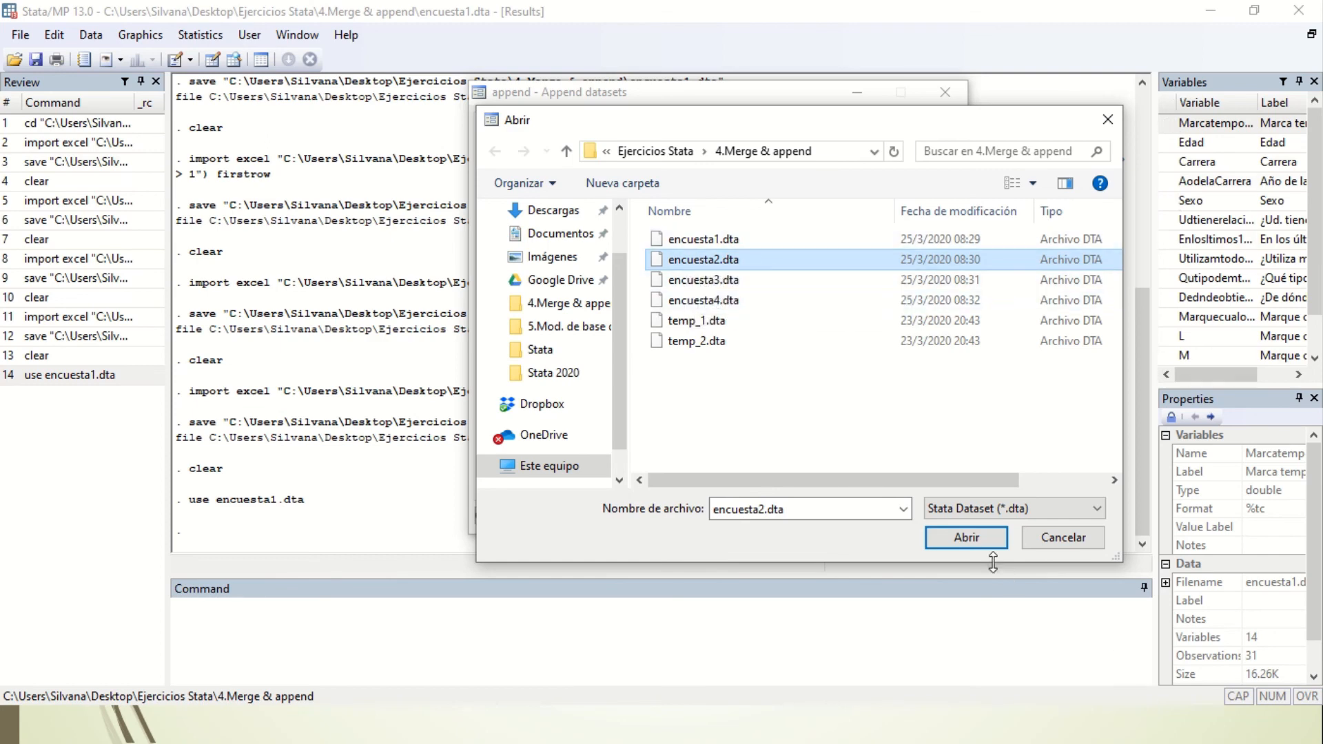
pyautogui.click(979, 544)
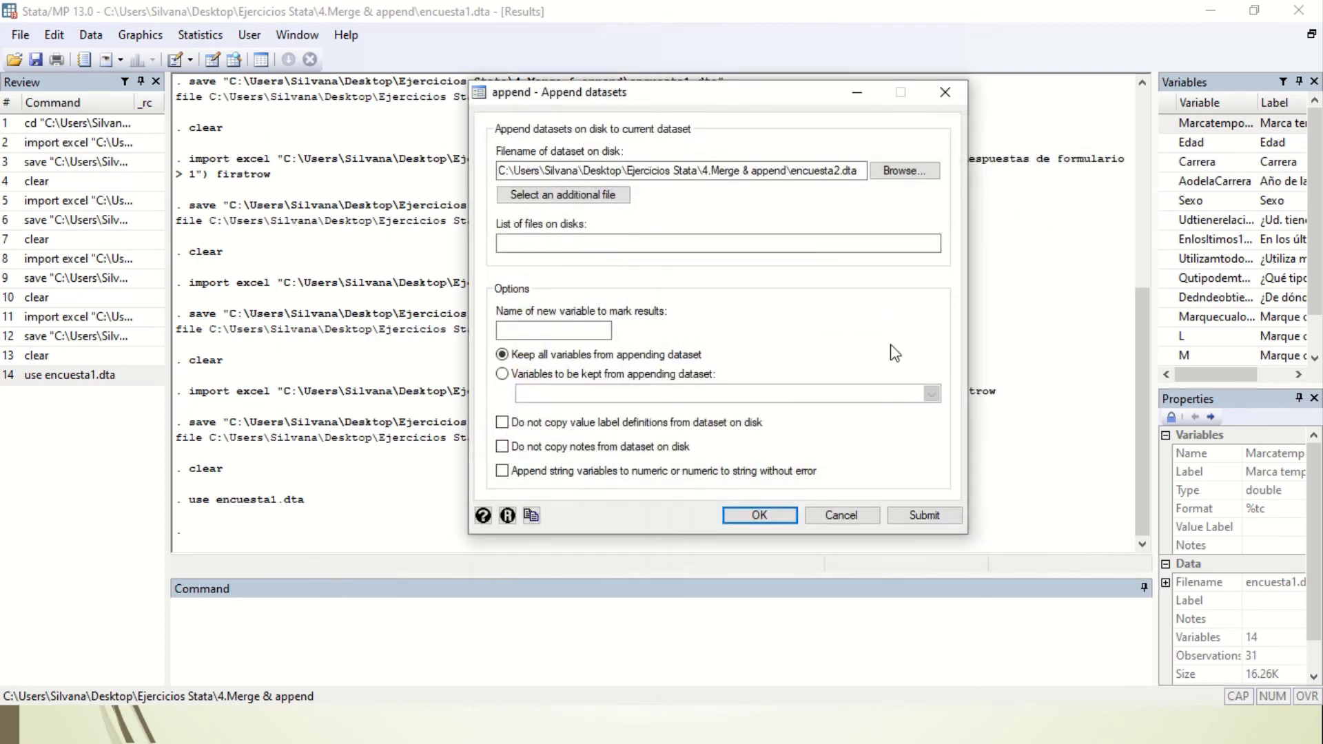
pyautogui.click(566, 196)
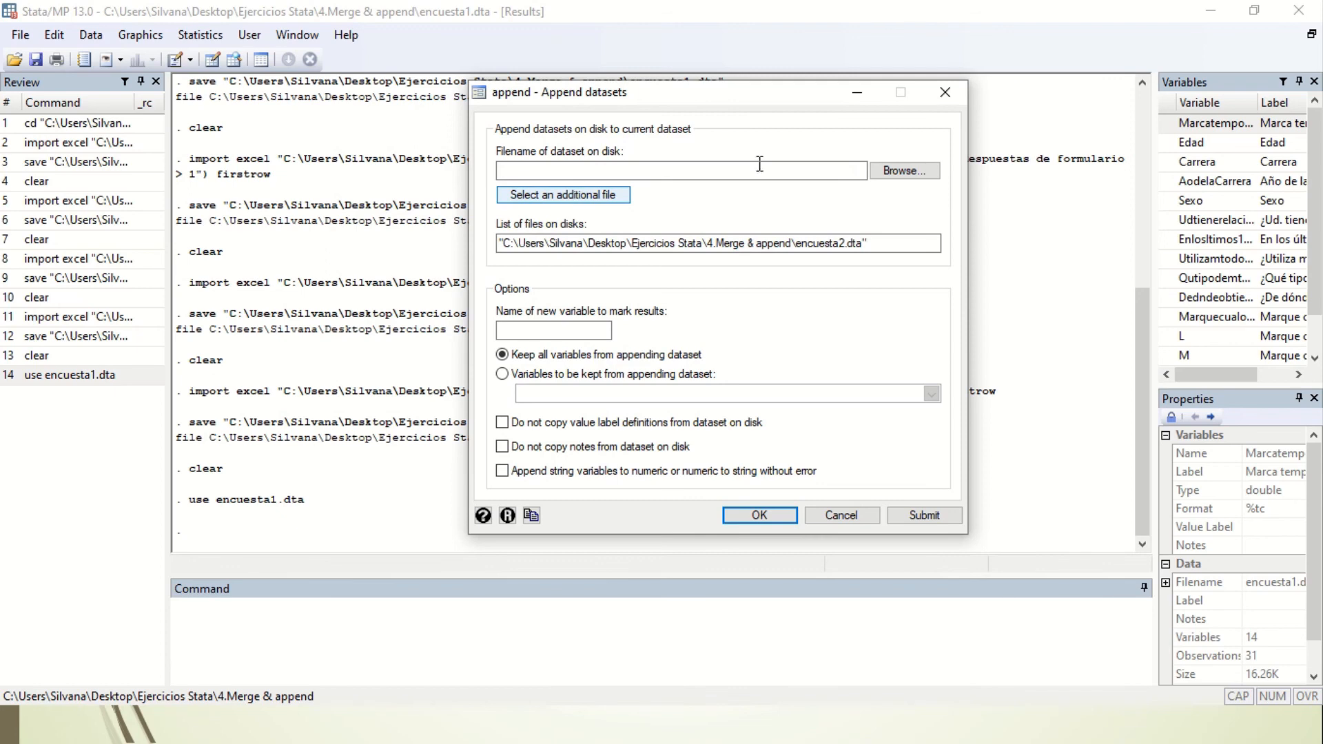
# Step: Add encuesta3.dta from the 4.Merge & append folder to the list of files to append
pyautogui.click(915, 172)
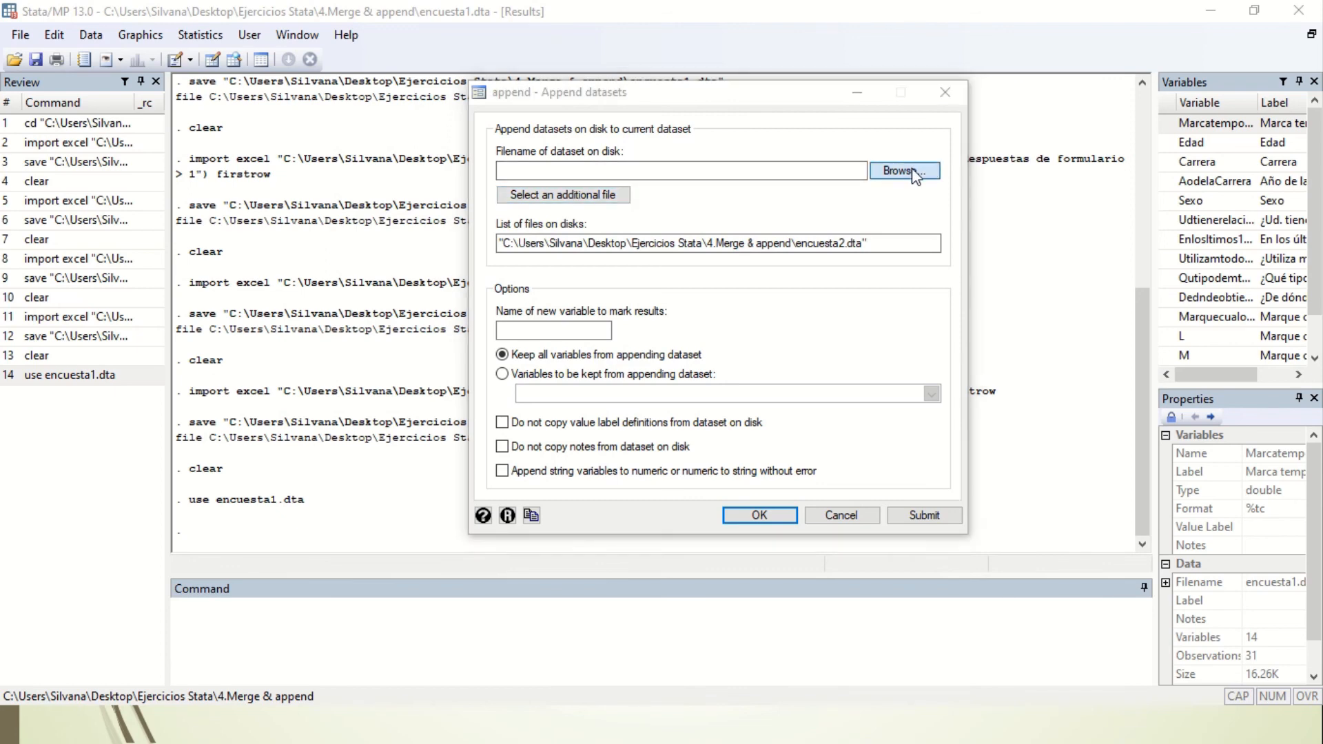
pyautogui.click(729, 283)
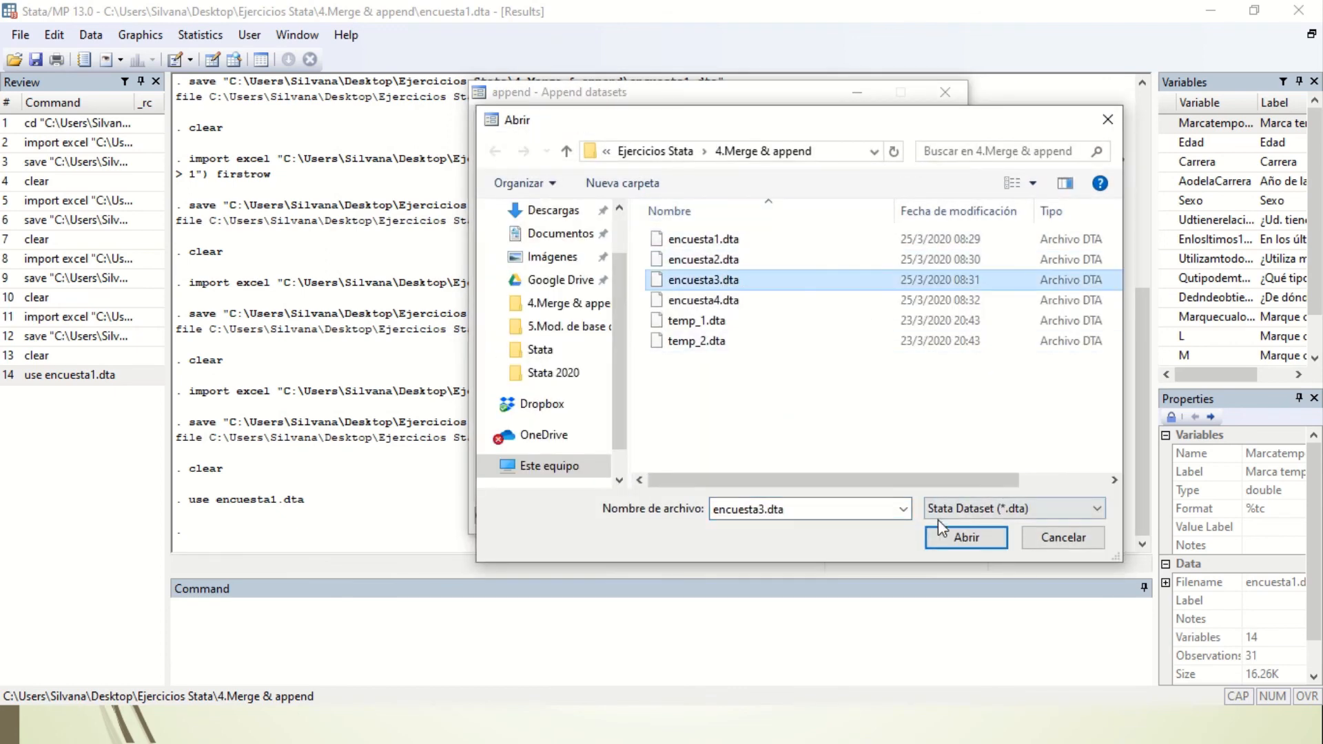
pyautogui.click(950, 536)
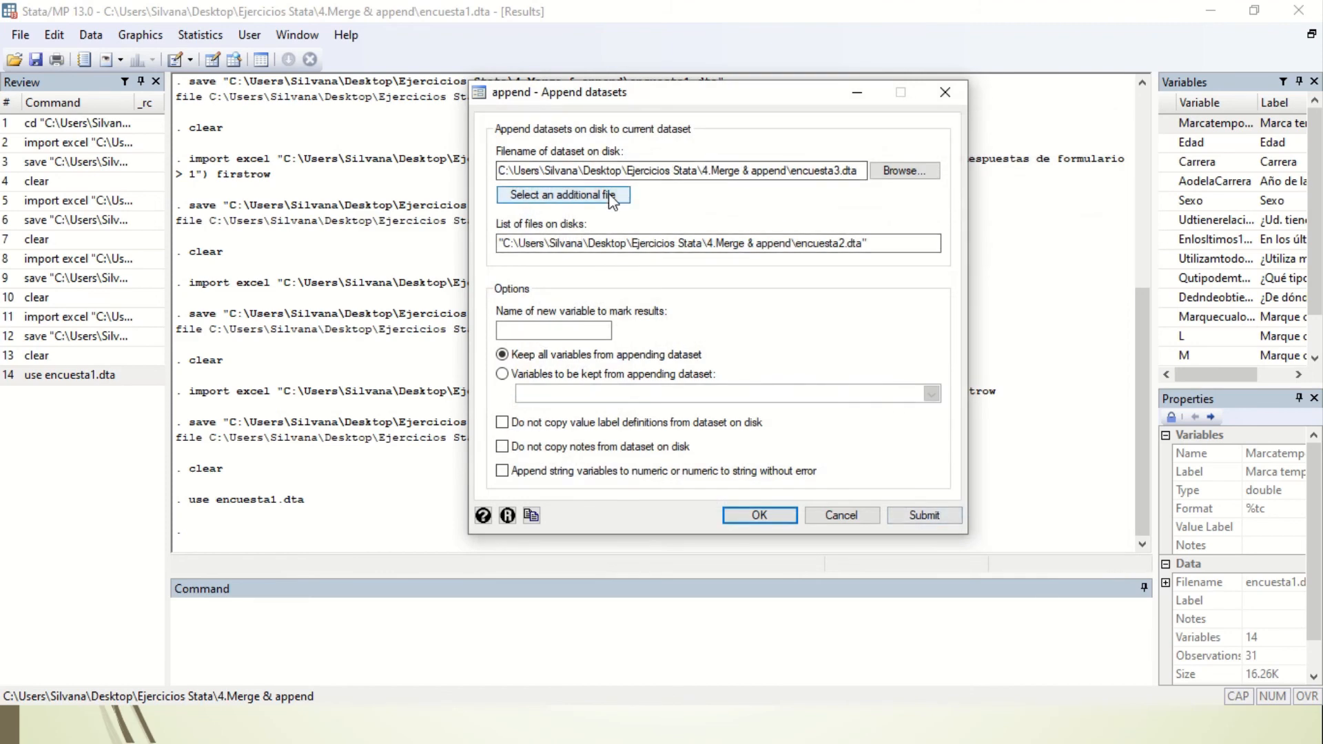
pyautogui.click(629, 194)
# Step: Choose encuesta4.dta as the last file and run the append, keeping all variables from the appending datasets
pyautogui.click(888, 174)
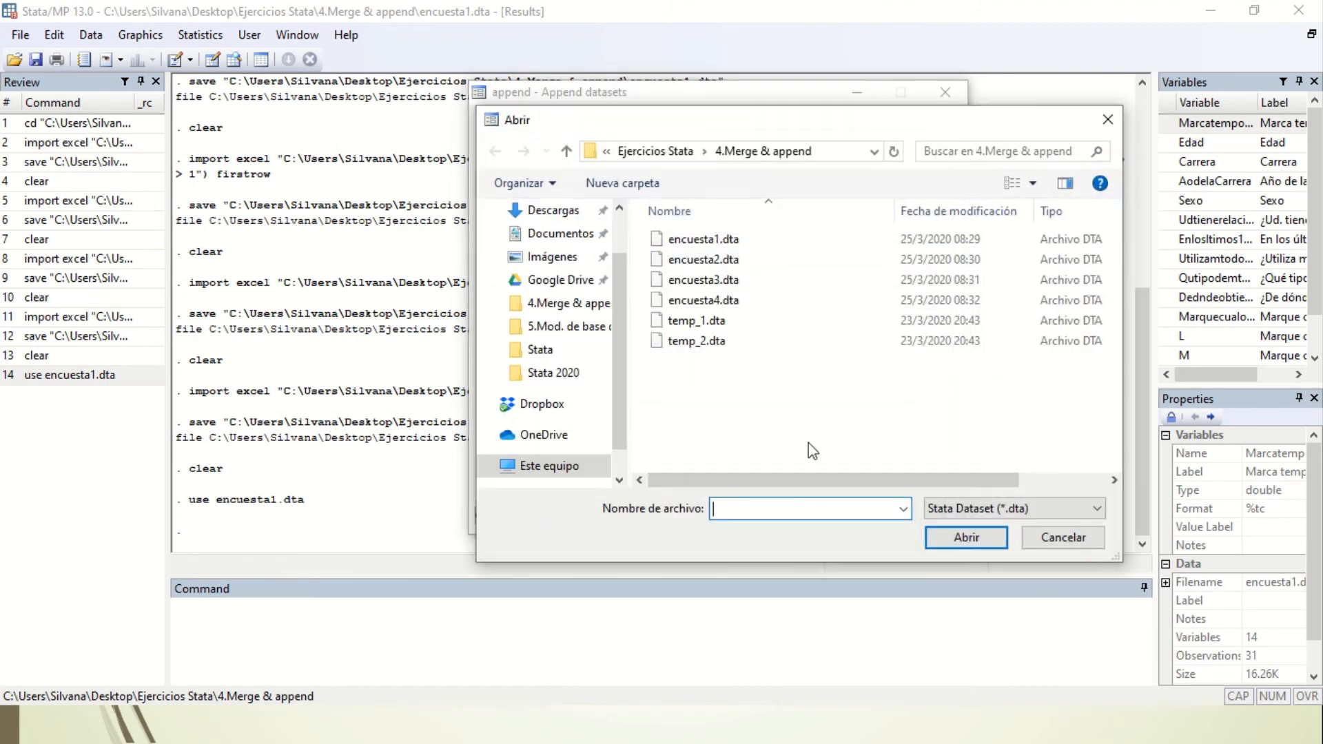
pyautogui.click(703, 300)
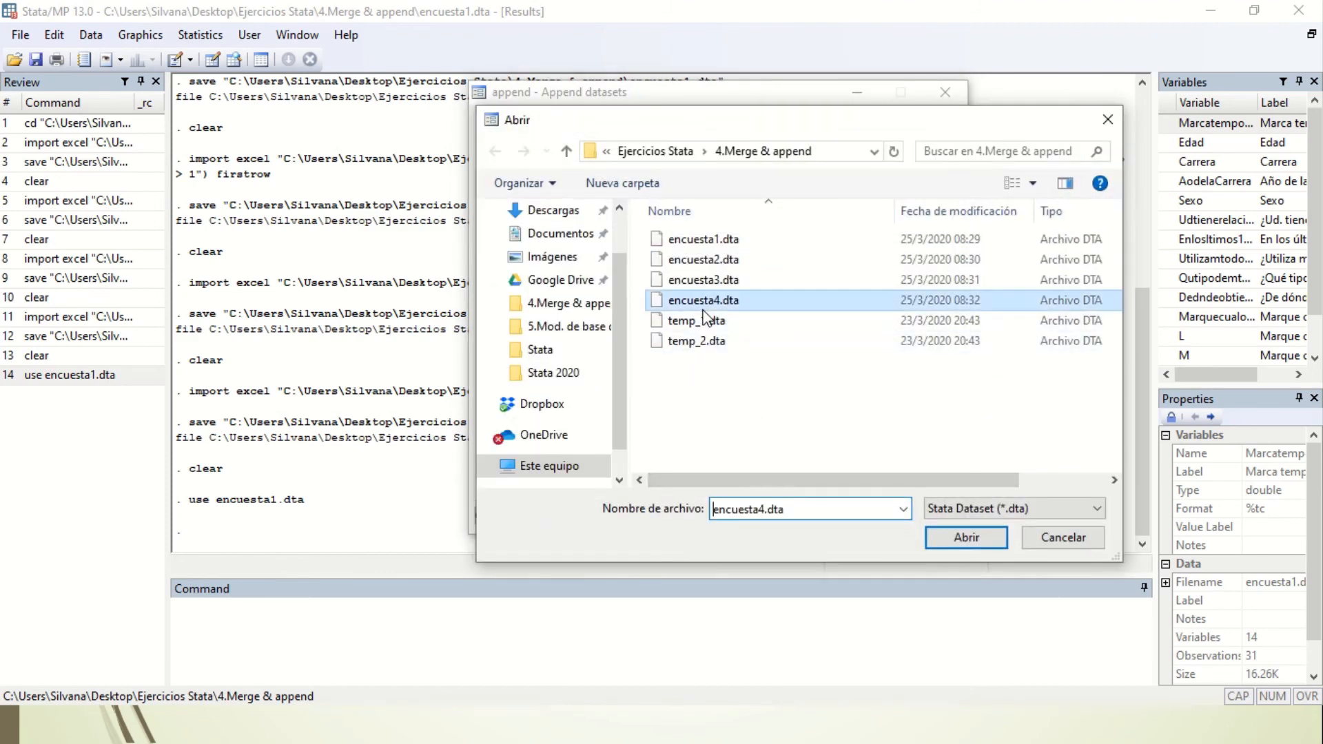
pyautogui.click(978, 538)
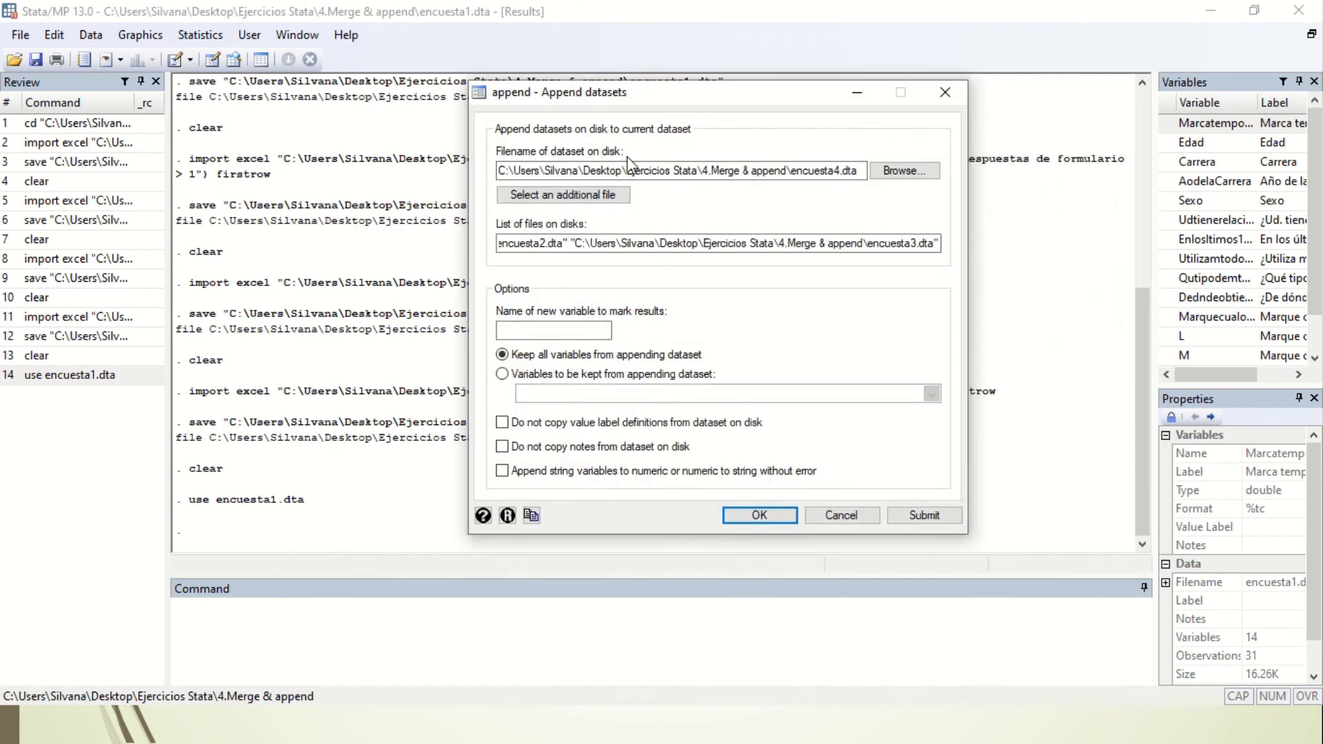
pyautogui.click(758, 516)
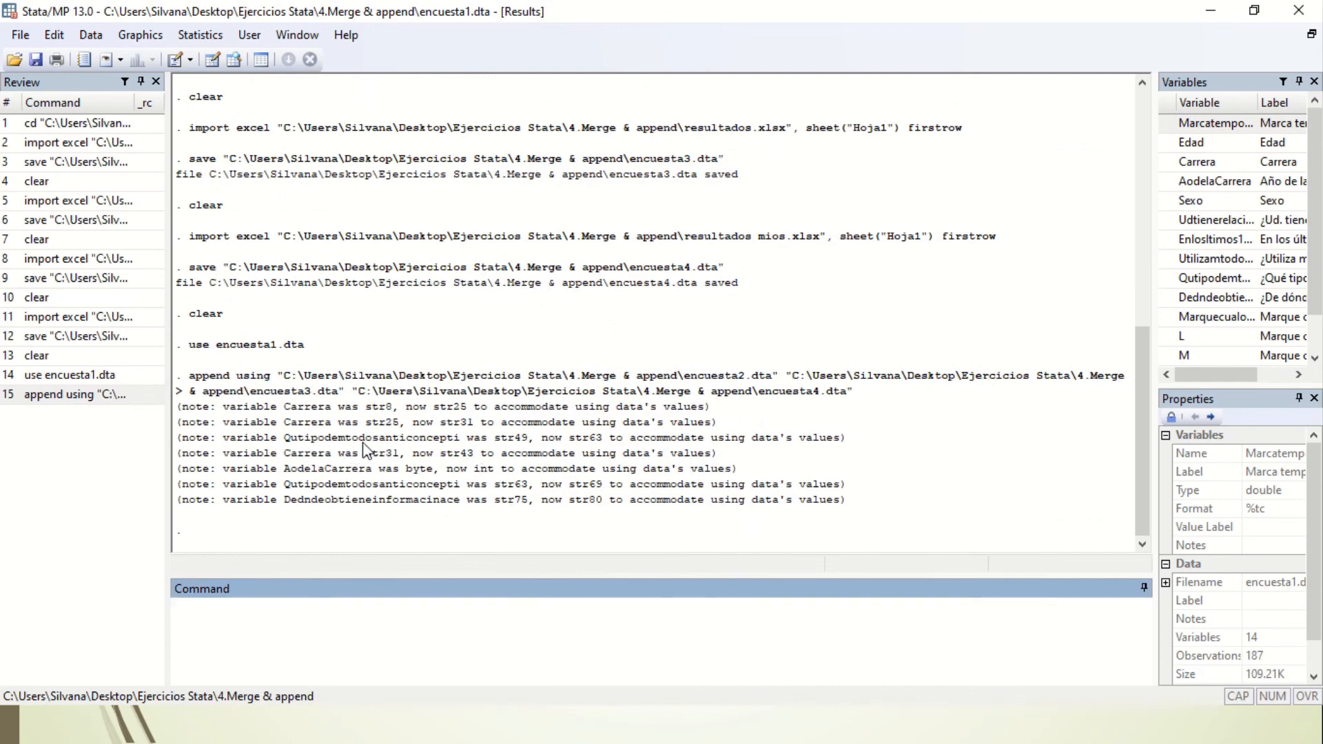
# Step: Browse the appended dataset in the Data Editor and examine its rows from the first to the last observation
pyautogui.click(235, 62)
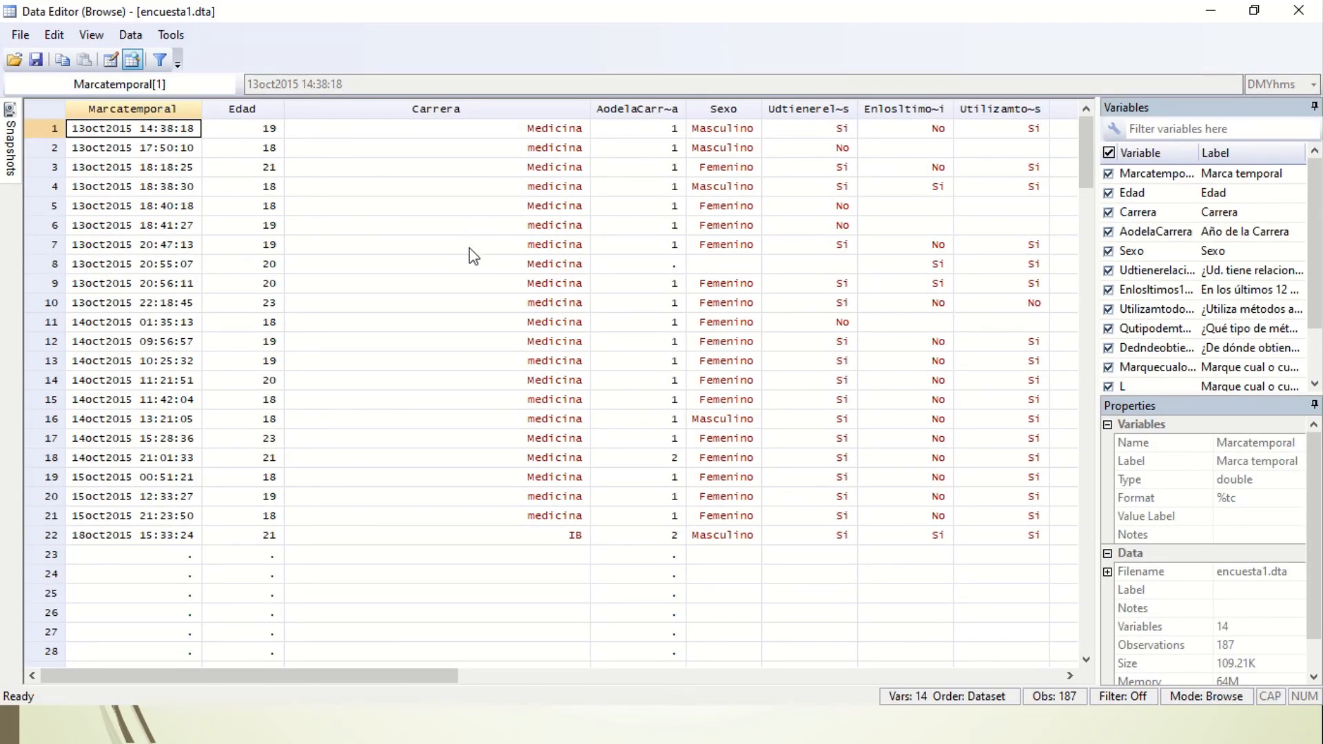
pyautogui.scroll(-9, 472, 256)
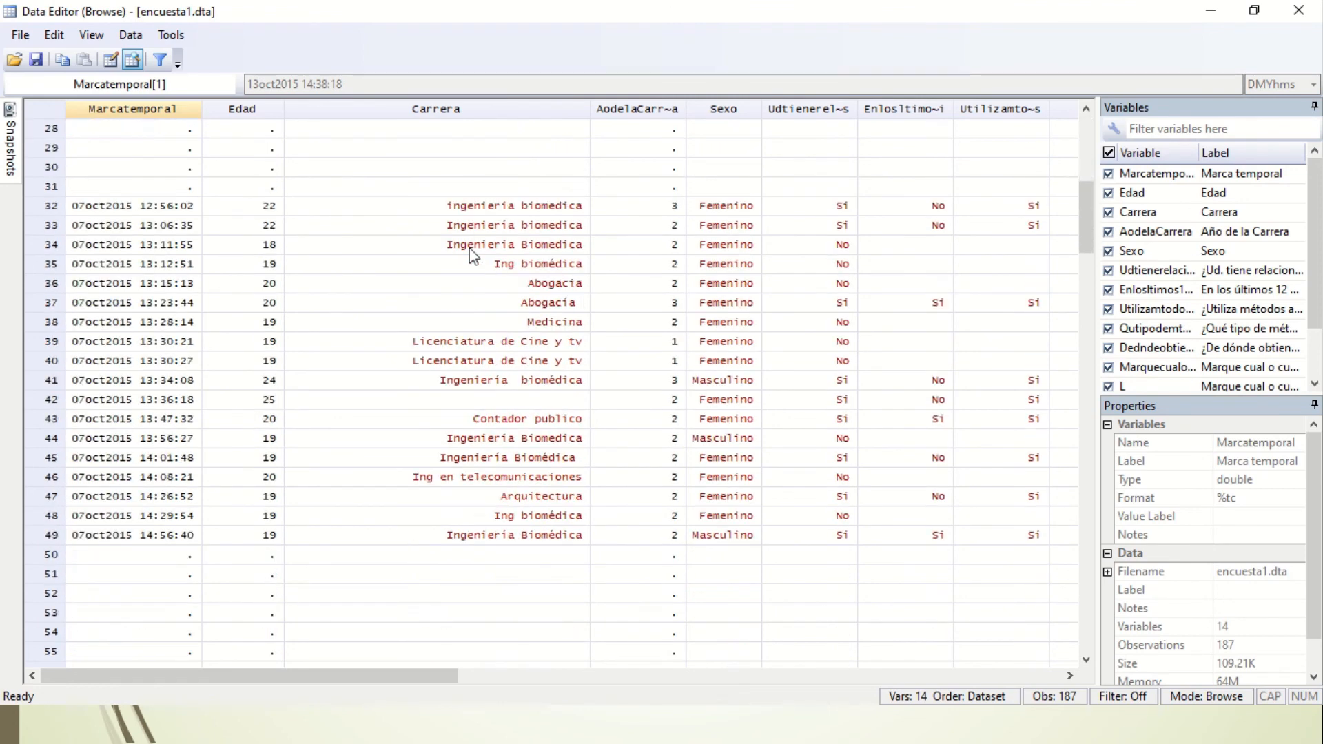
pyautogui.scroll(-20, 473, 256)
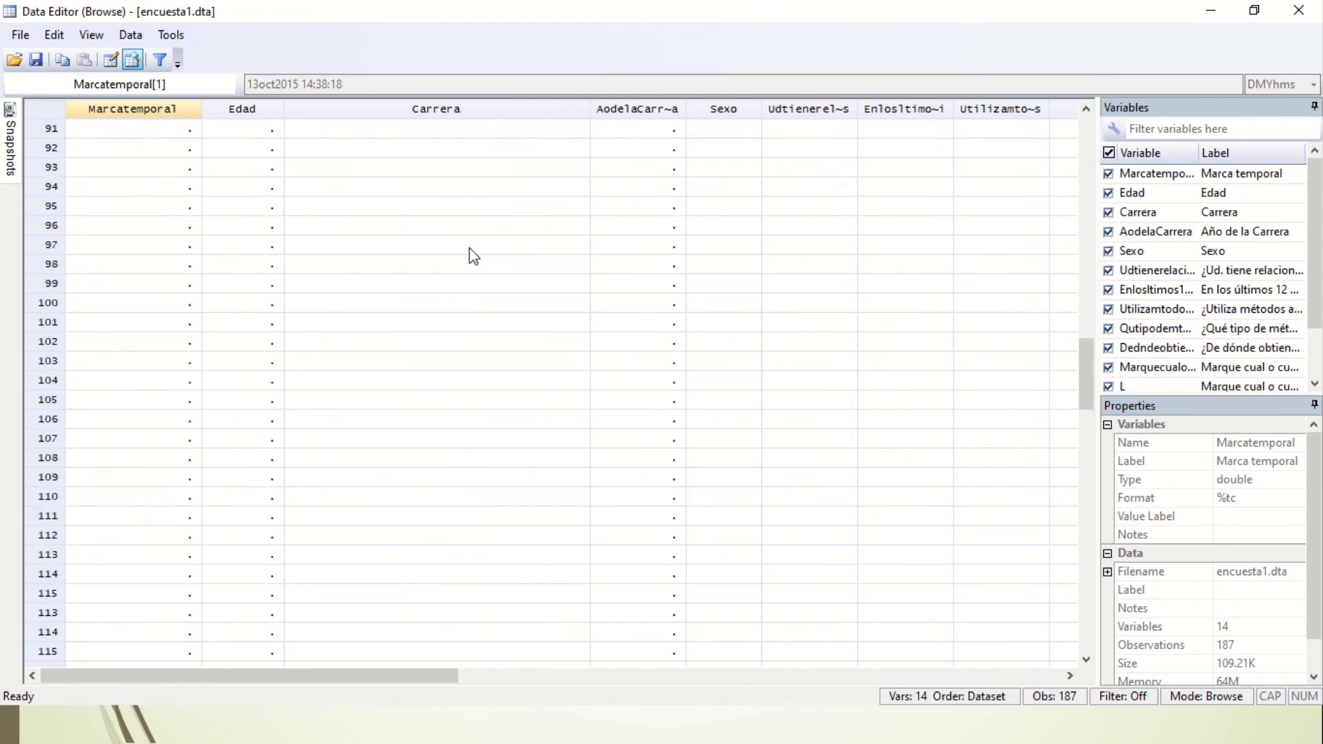
pyautogui.scroll(-2, 472, 256)
pyautogui.scroll(-20, 470, 255)
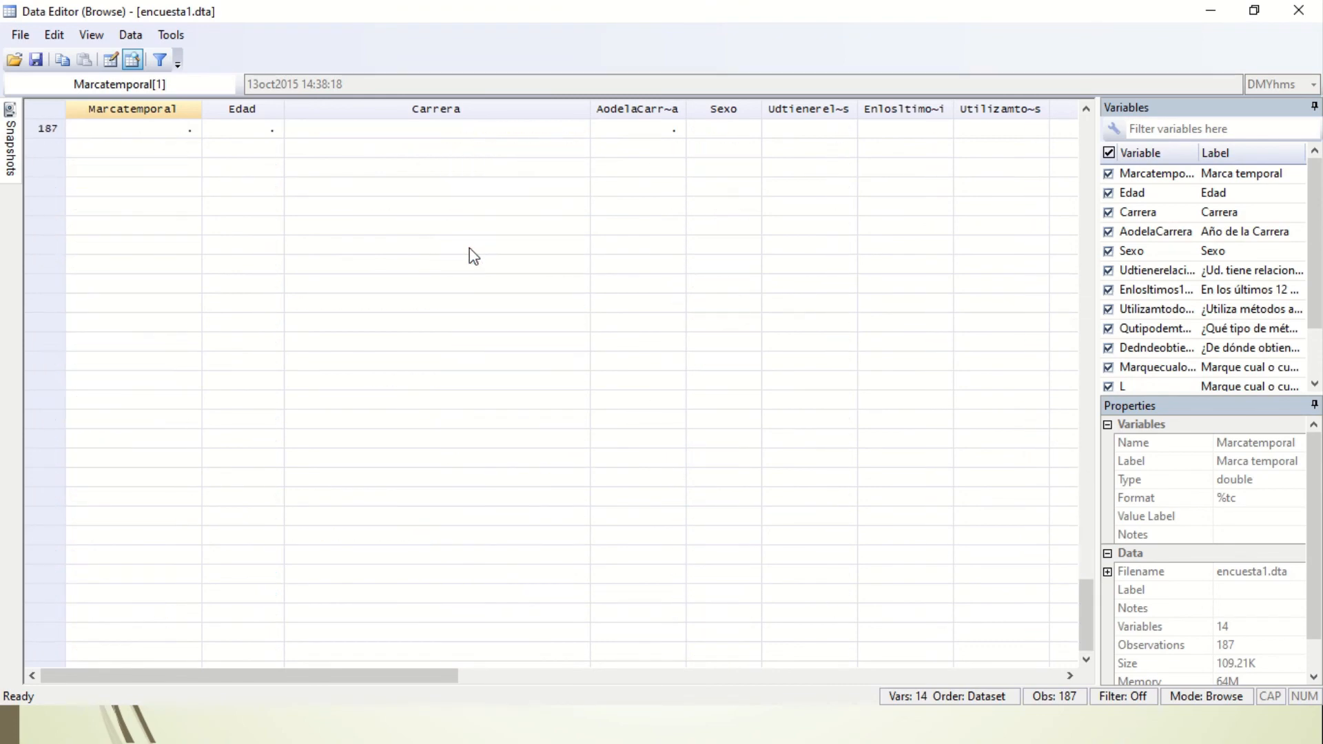
pyautogui.scroll(20, 469, 255)
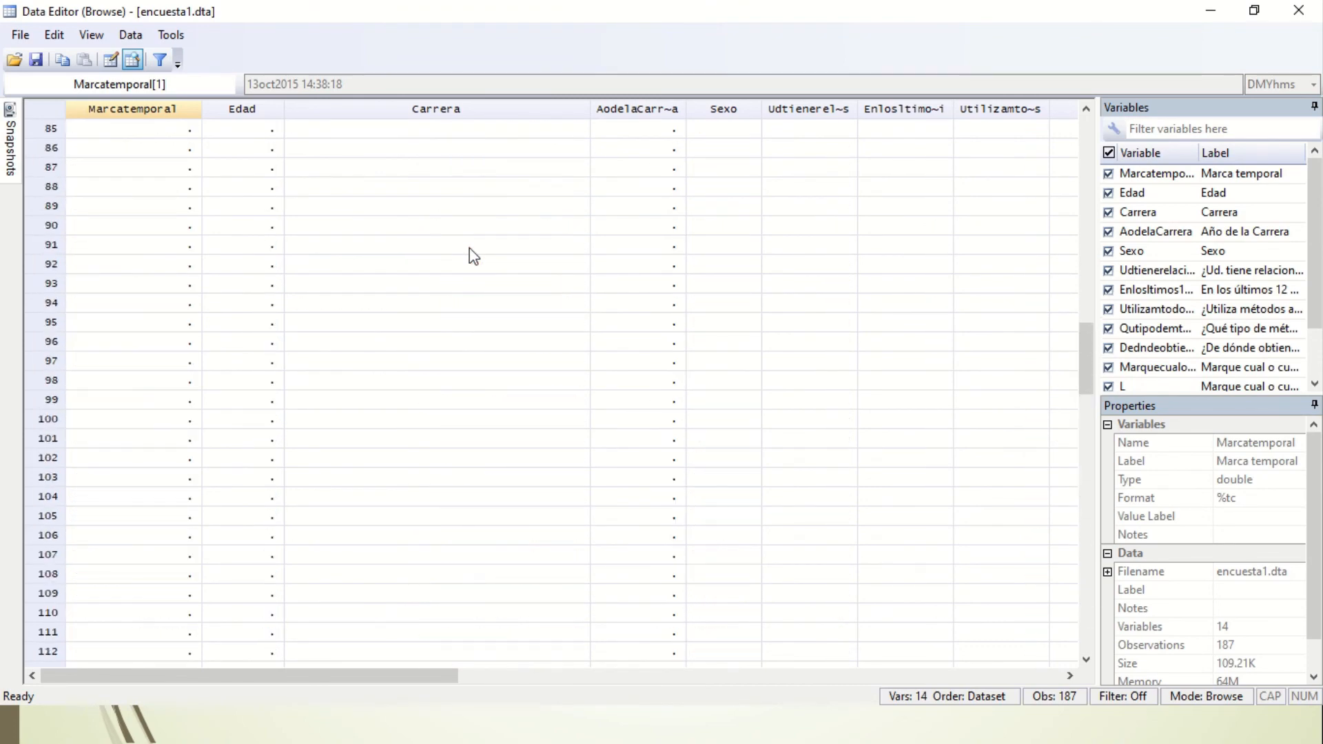
pyautogui.scroll(20, 469, 255)
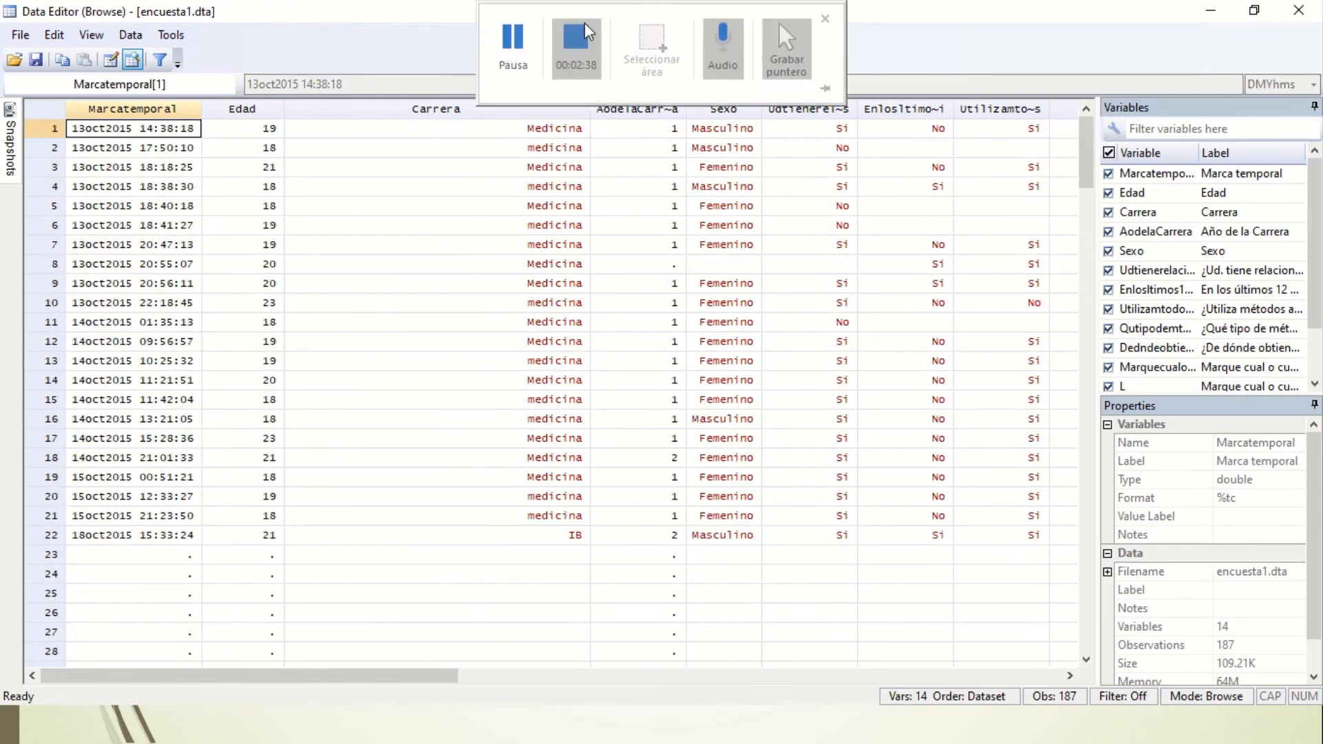
pyautogui.click(577, 36)
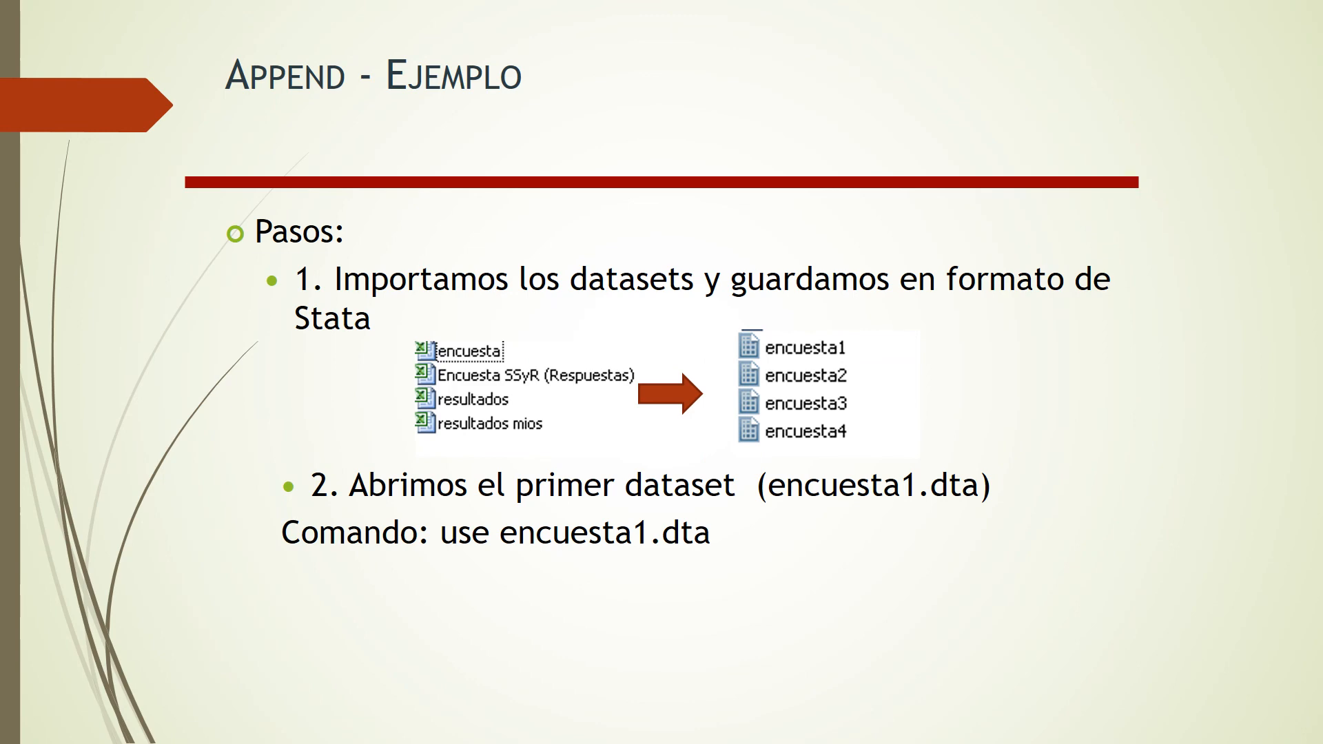
pyautogui.press('Right')
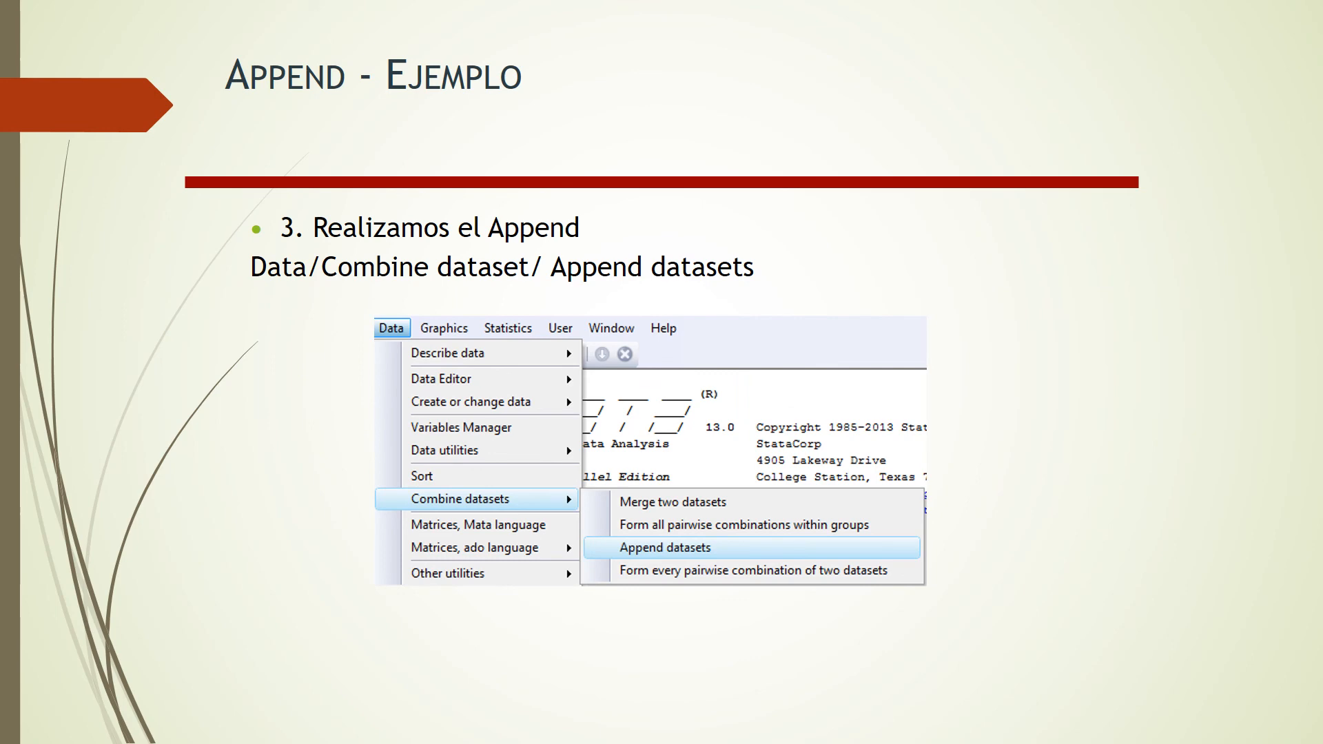
pyautogui.press('Right')
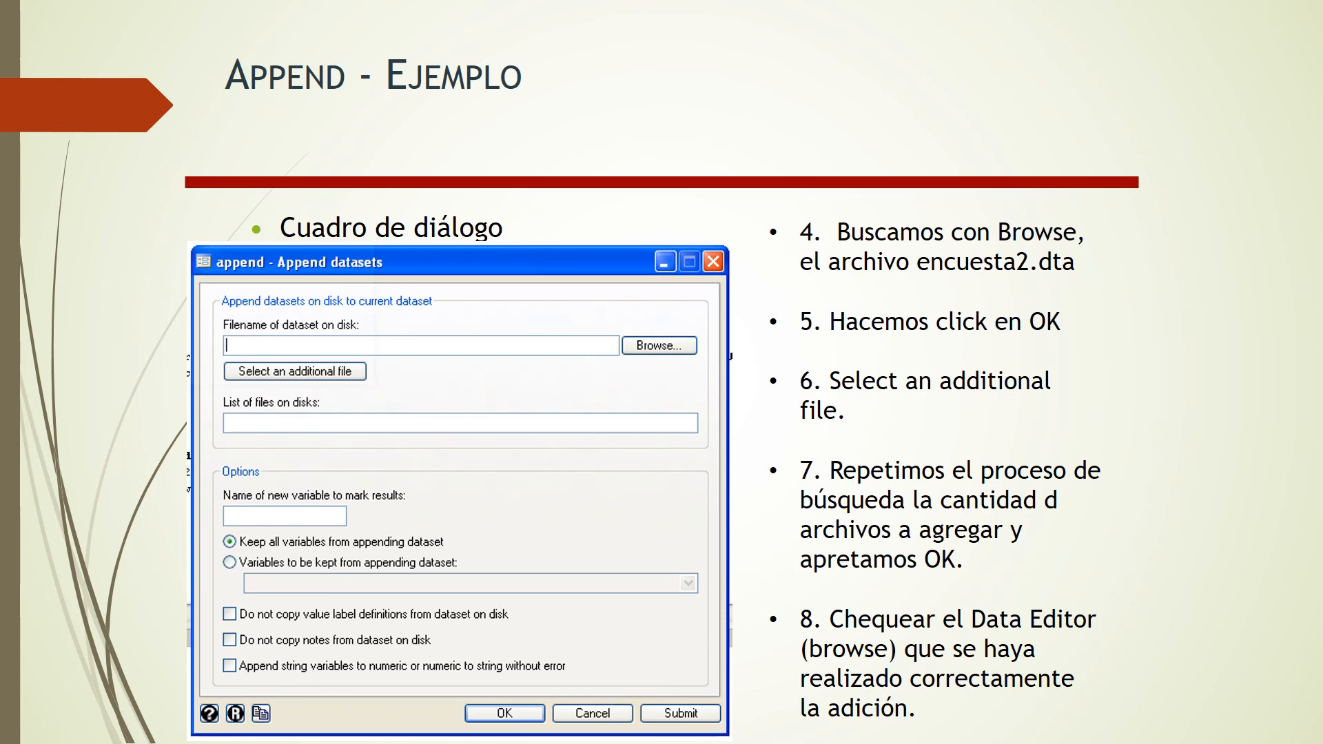
pyautogui.press('Right')
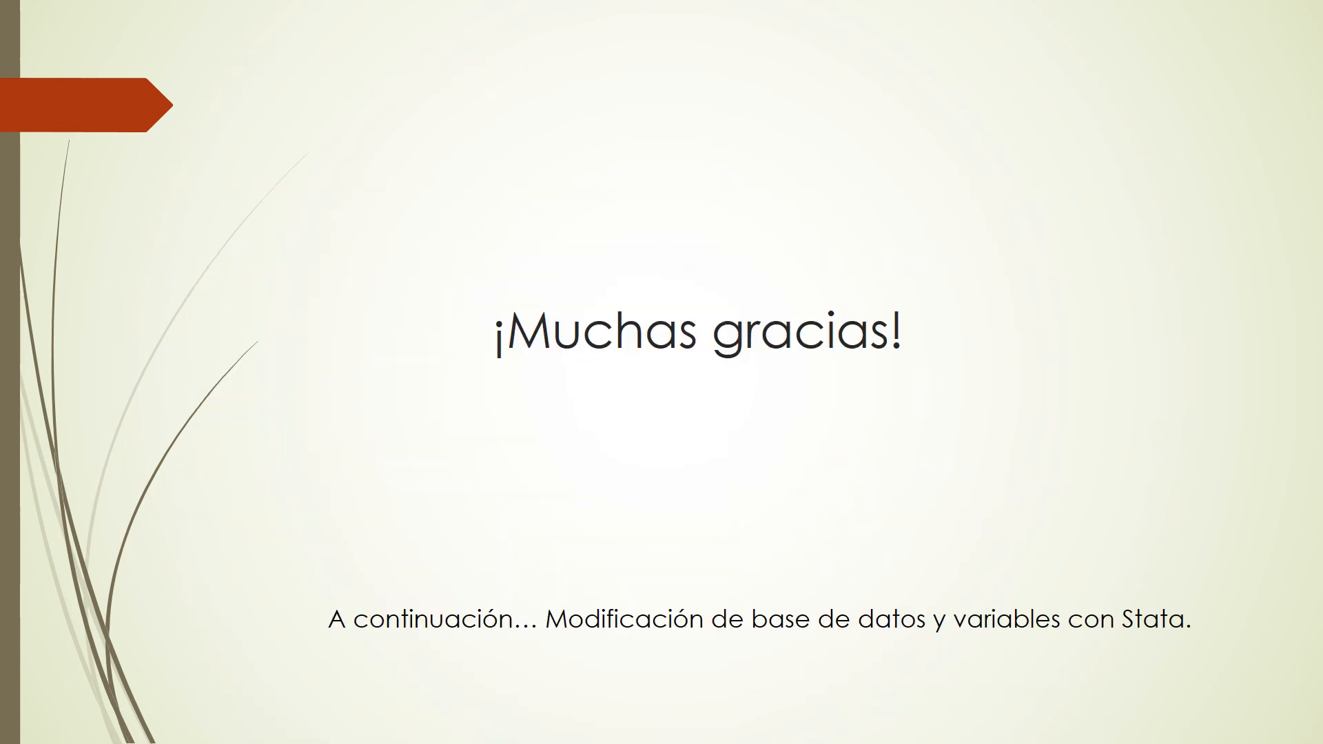